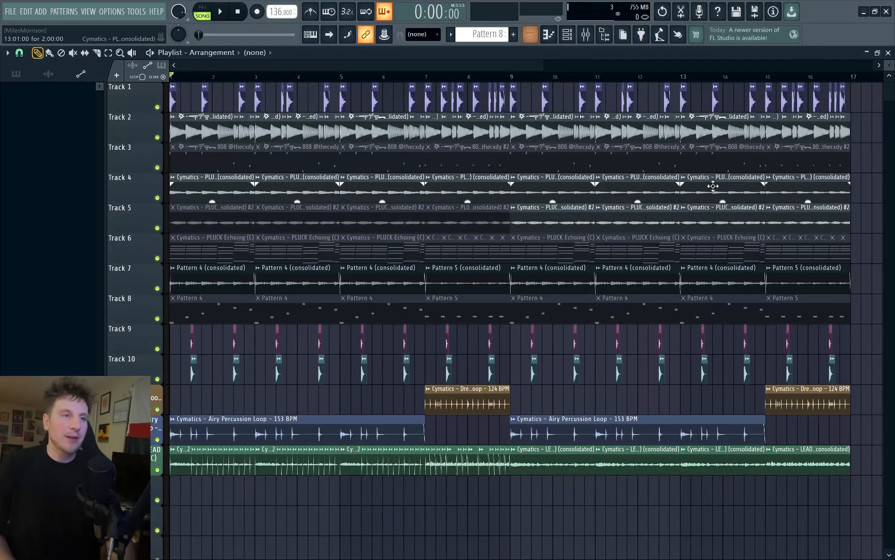
Step: Bring up the channel rack, piano roll, browser and mixer, and close all open windows
key(F6)
key(F7)
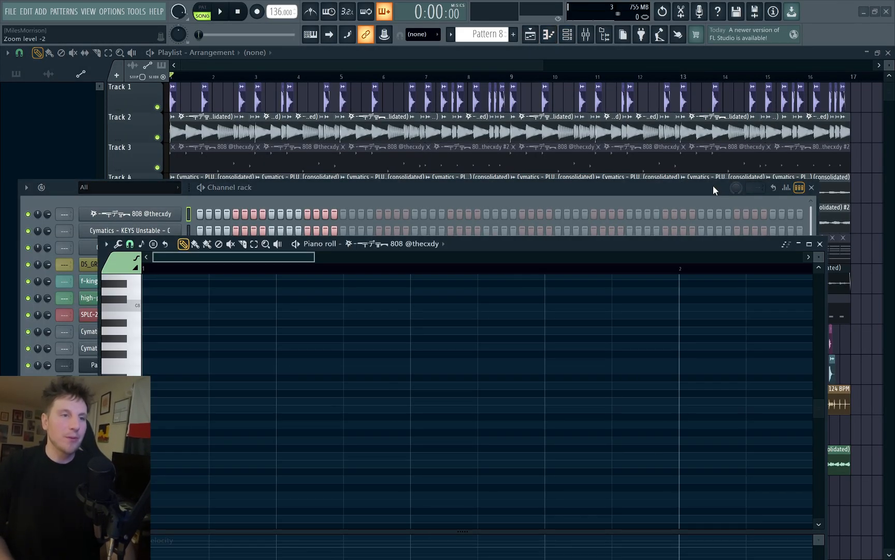
key(alt+F8)
key(F9)
key(F12)
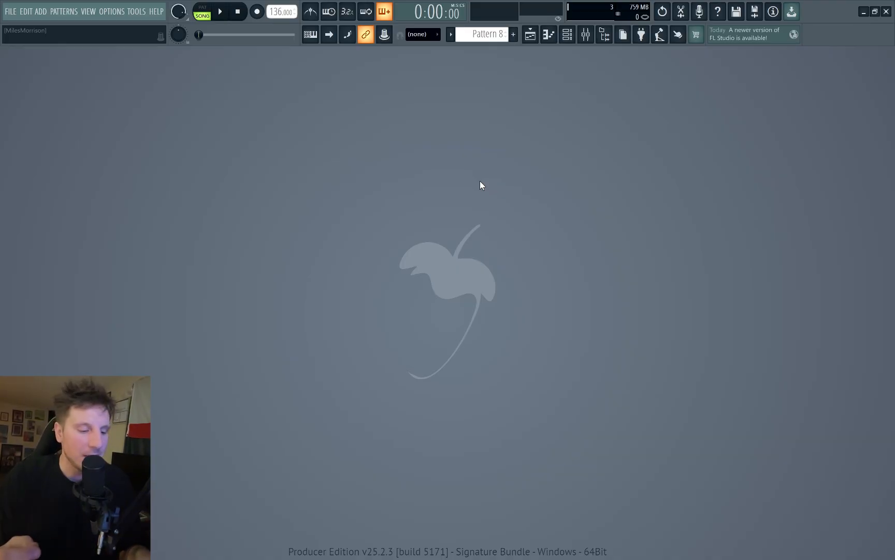
Step: Show the channel rack and try out steps on the 808 and Cymatics - KEYS Unstable channels
key(F6)
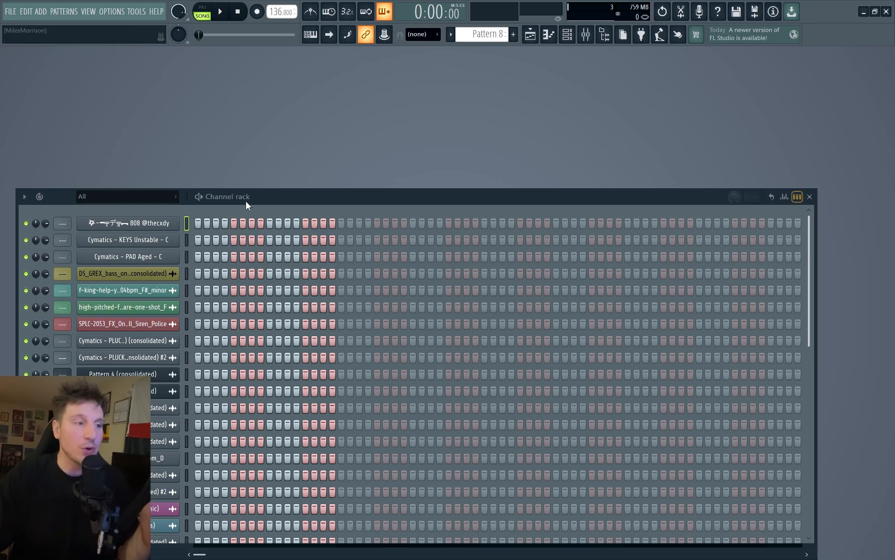
click(142, 224)
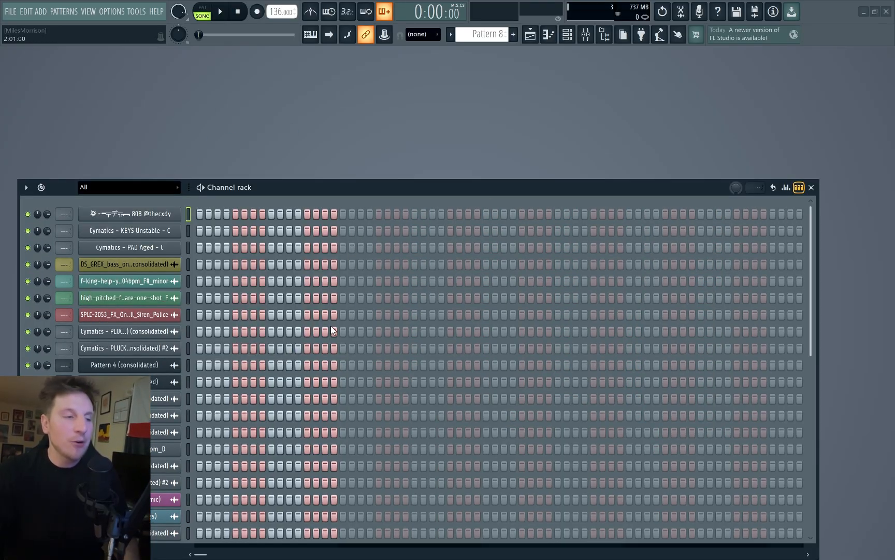
click(201, 214)
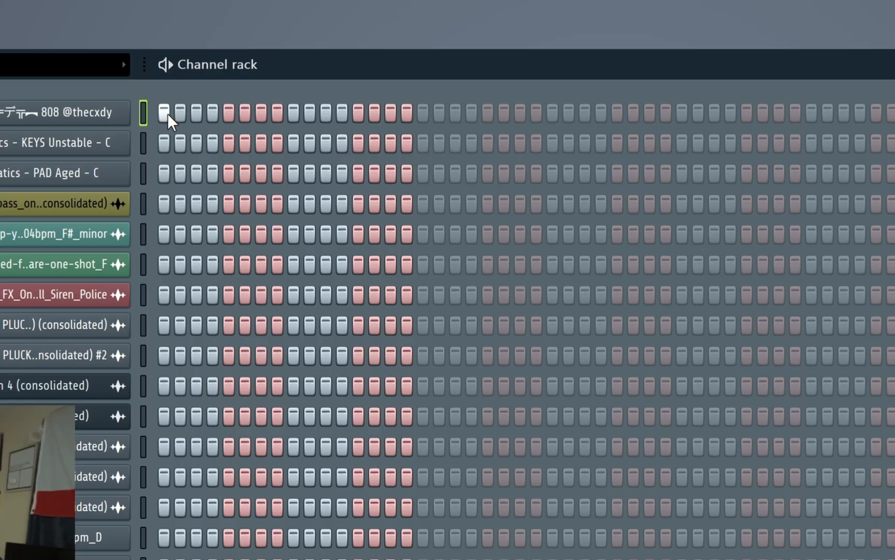
click(236, 230)
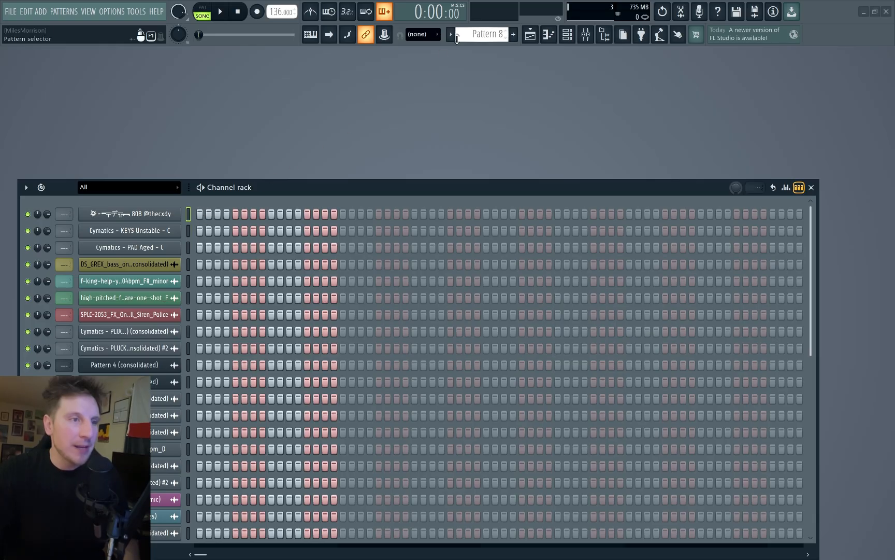
Step: Go back through the patterns to Pattern 5 and open the notes of the Cymatics - KEYS Unstable channel
scroll(474, 35, up, 2)
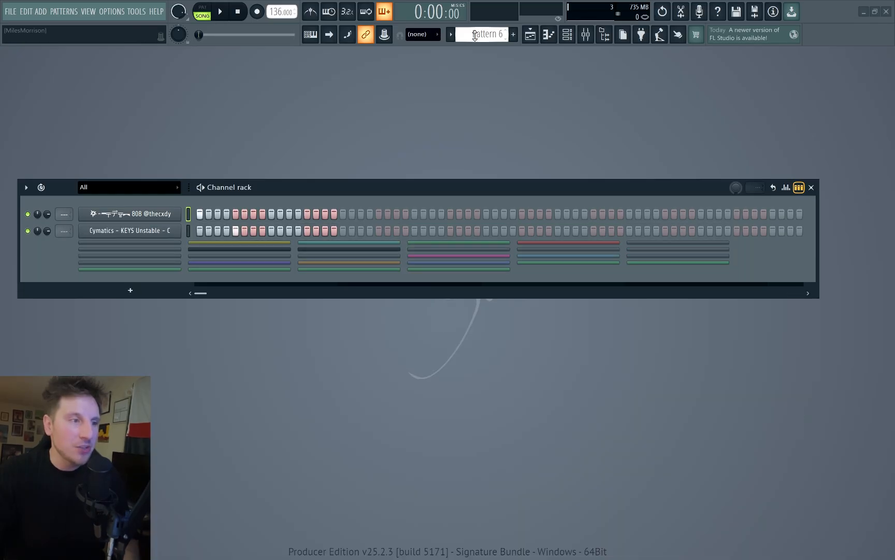
scroll(475, 35, up, 1)
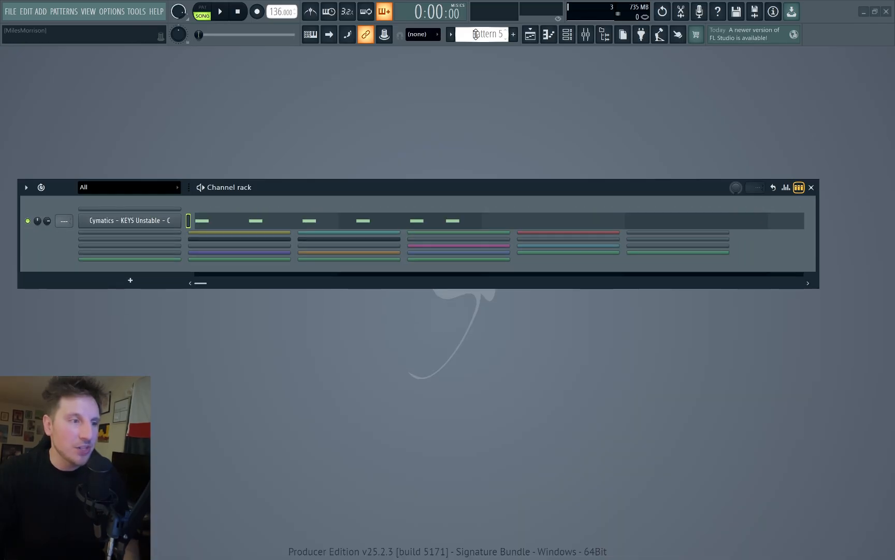
click(292, 225)
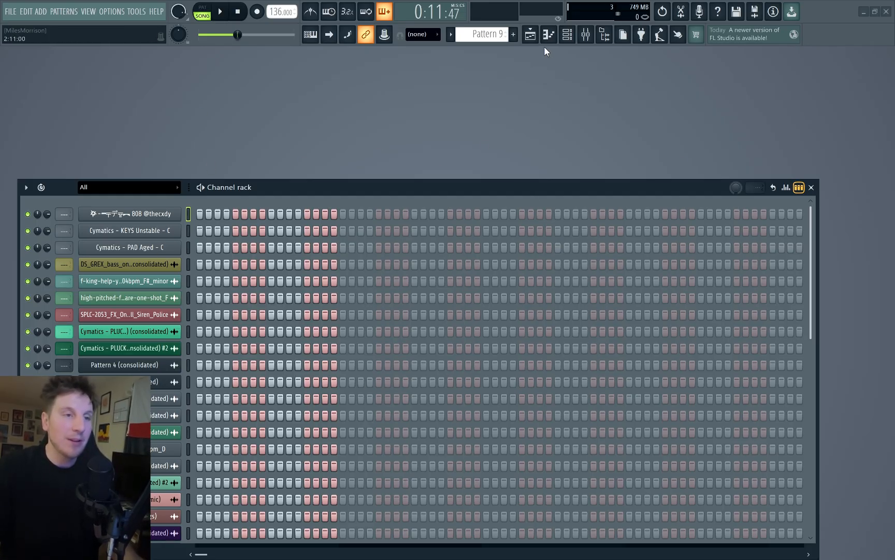
Step: Open the playlist and look over the arrangement, from the 808 clips on track 2 down to the orange automation clips
click(573, 35)
click(530, 34)
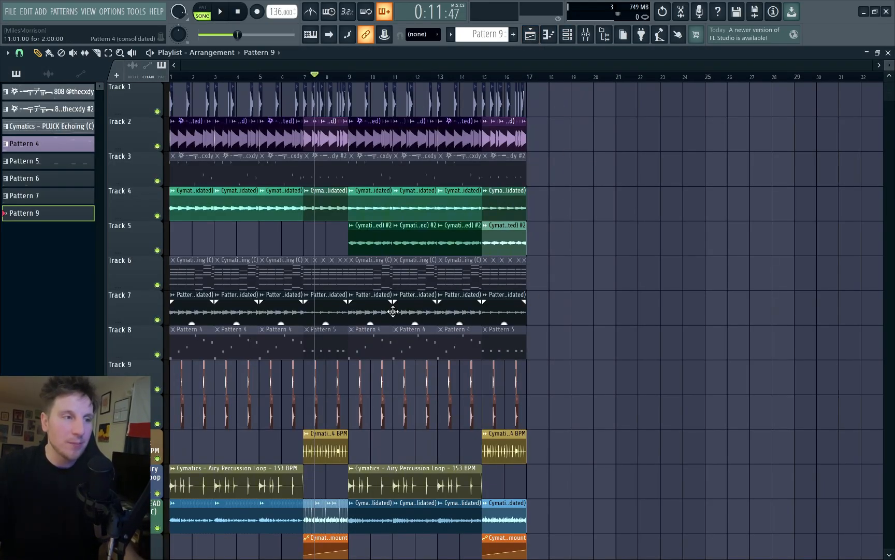
click(277, 137)
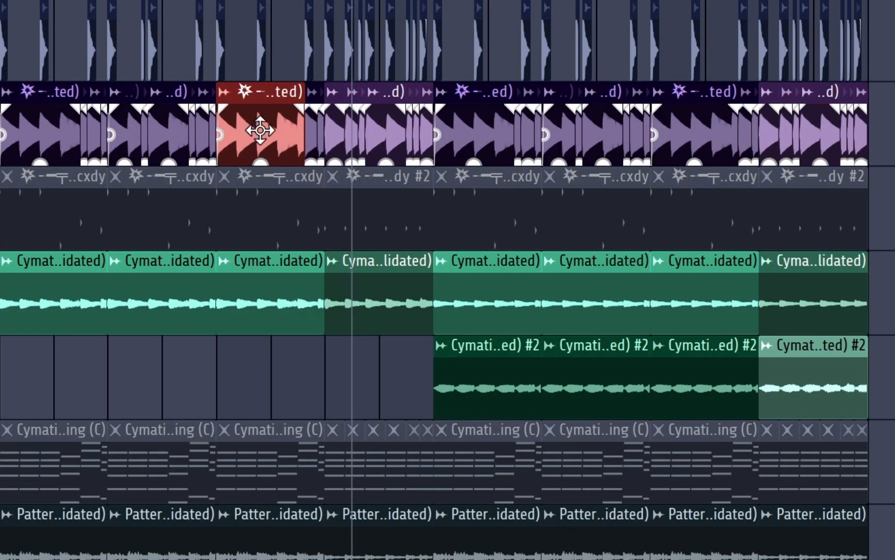
click(287, 337)
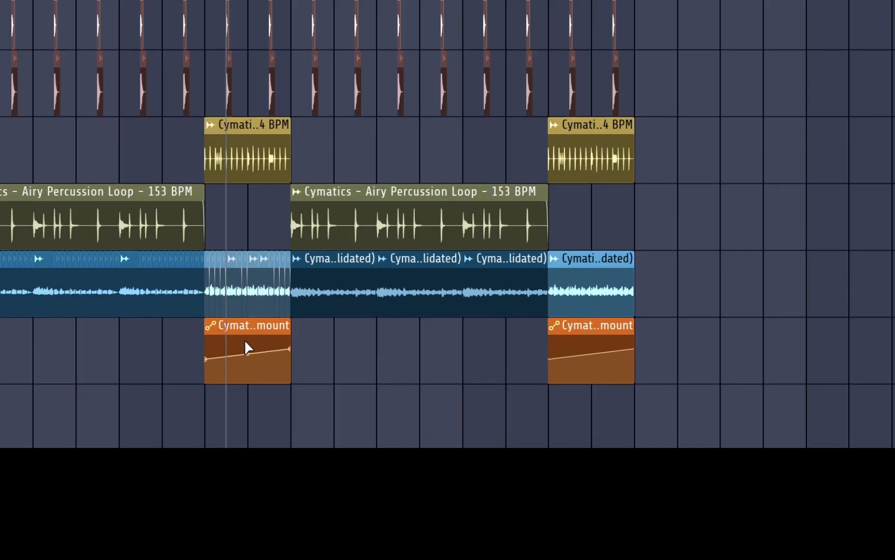
click(245, 340)
ctrl+click(286, 199)
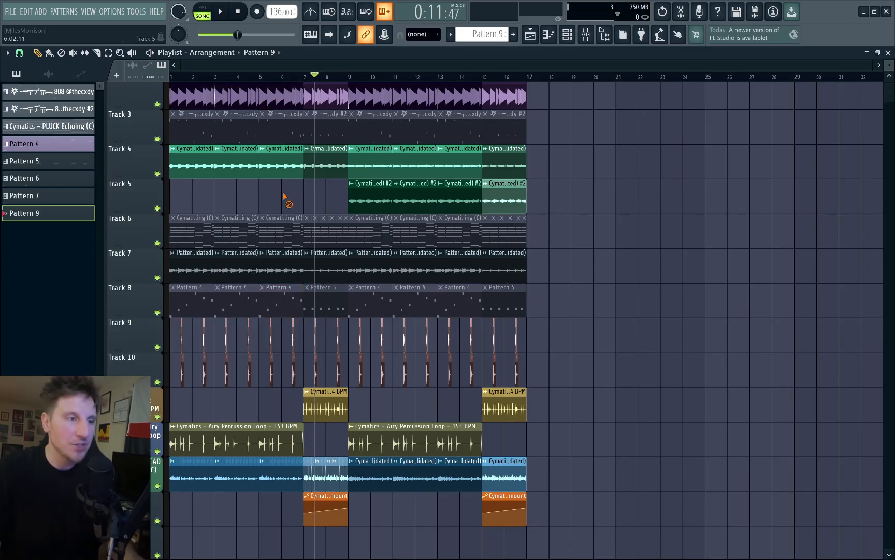
scroll(418, 170, up, 2)
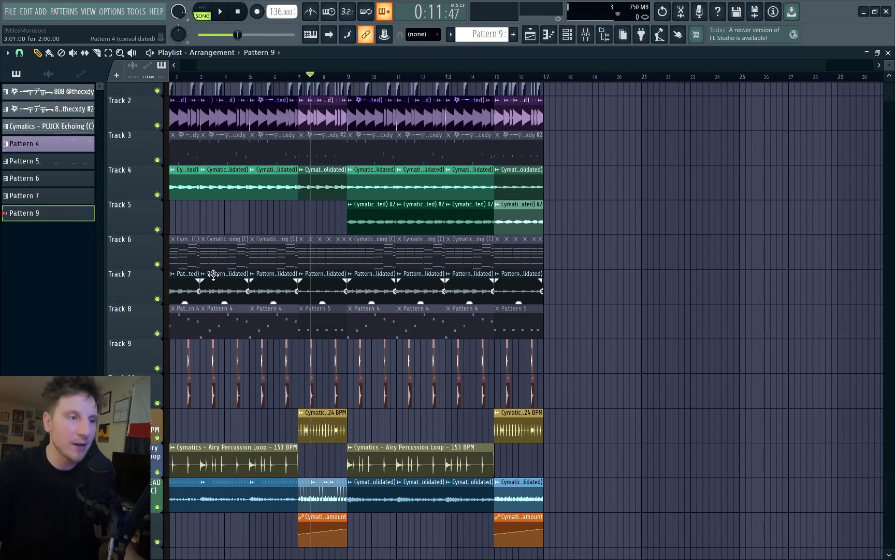
Step: Remove the muted pattern clips from tracks 3, 6 and 8 and undo the removal
key(ctrl+shift+z)
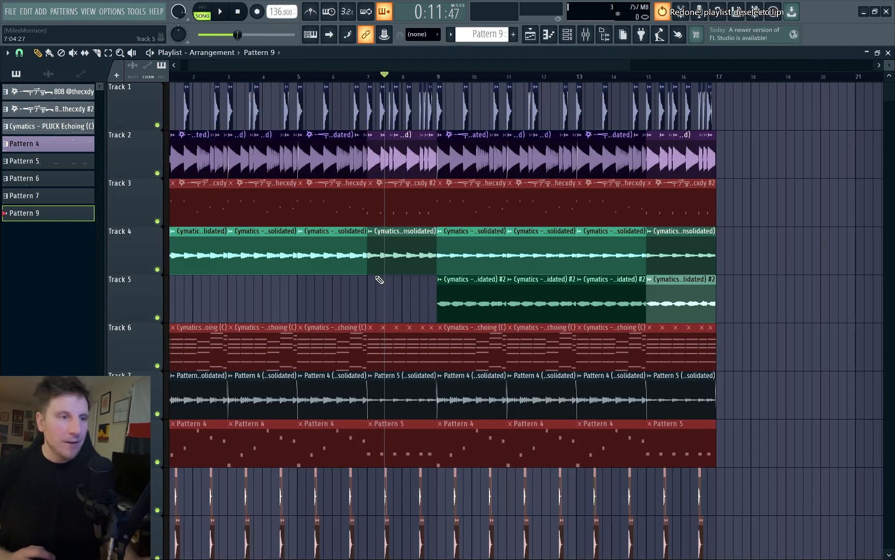
key(ctrl+shift+z)
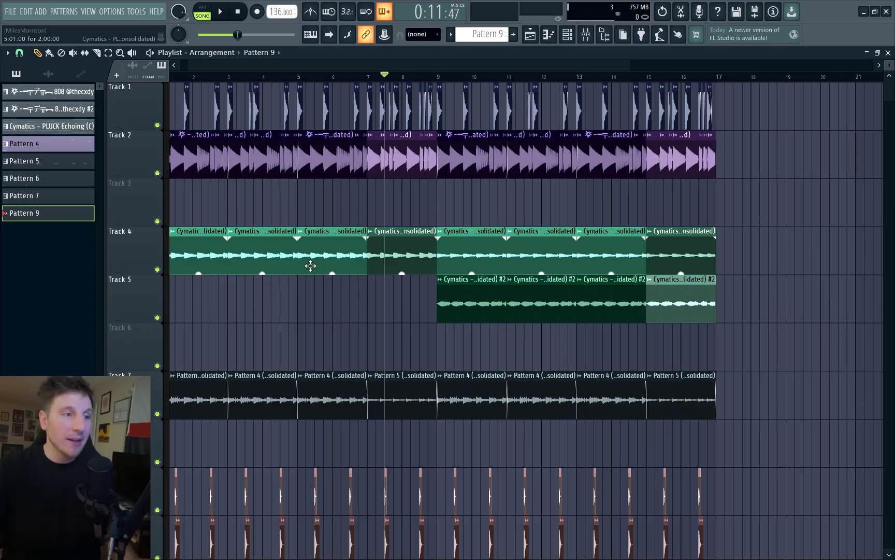
key(ctrl+z)
scroll(297, 192, up, 5)
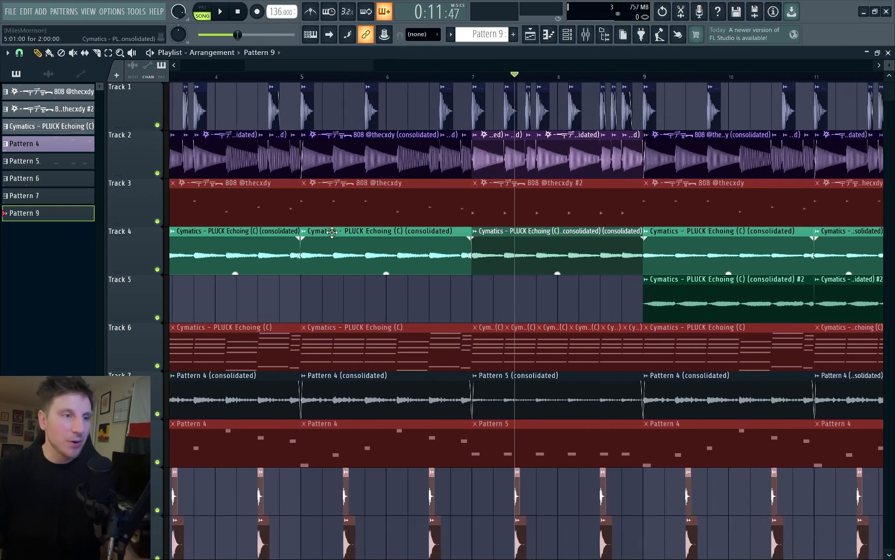
Step: Deselect the muted clips and examine the kick, 808 and pluck clips around bar 5 up close
ctrl+click(313, 298)
scroll(317, 271, up, 2)
scroll(308, 263, up, 2)
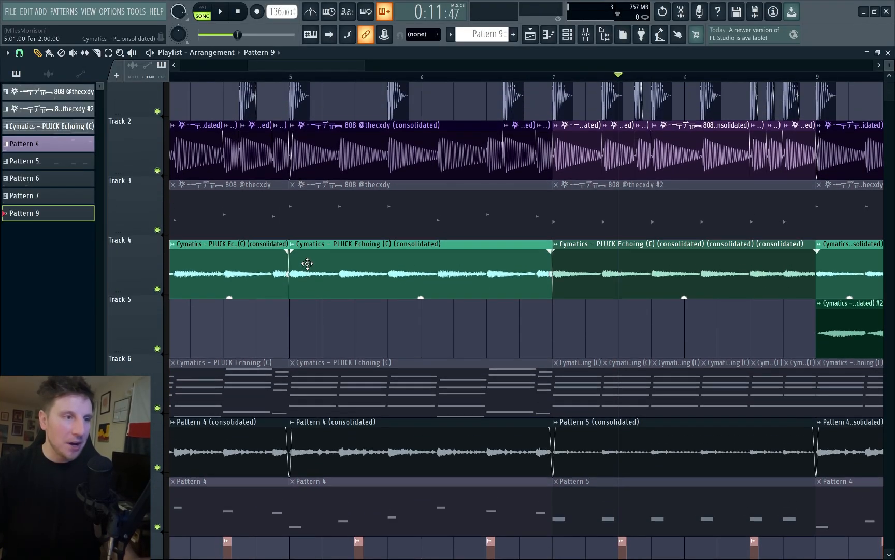
ctrl+click(337, 177)
right_click(337, 124)
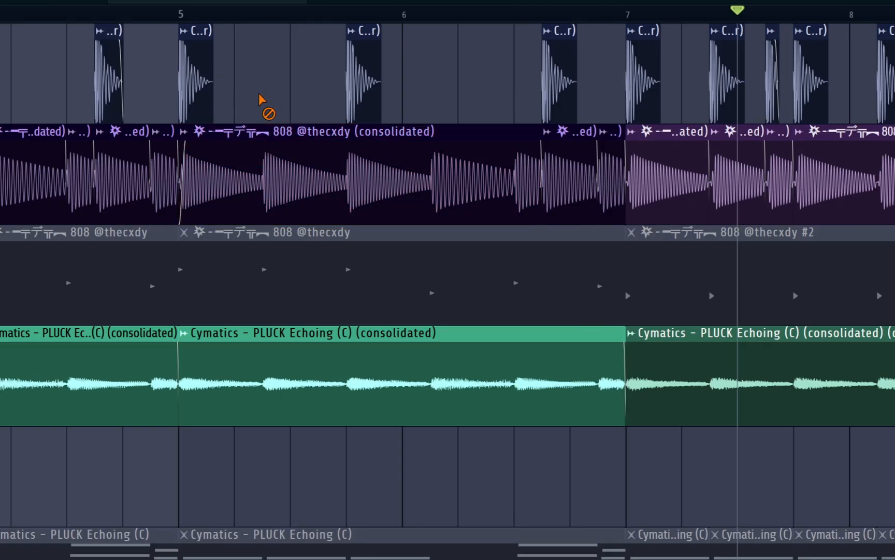
ctrl+click(333, 236)
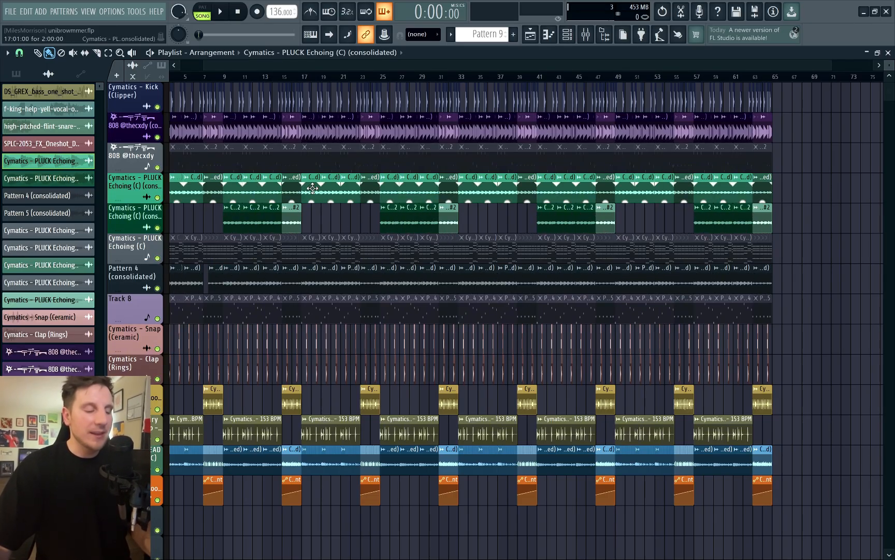
Step: Examine the Cymatics - PLUCK Echoing (C) clips across the full song arrangement
ctrl+click(331, 179)
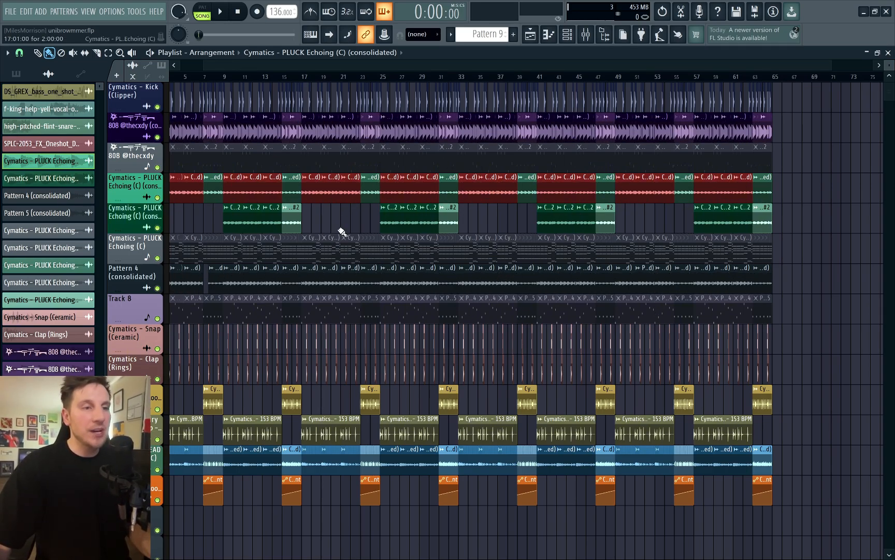
scroll(342, 231, up, 4)
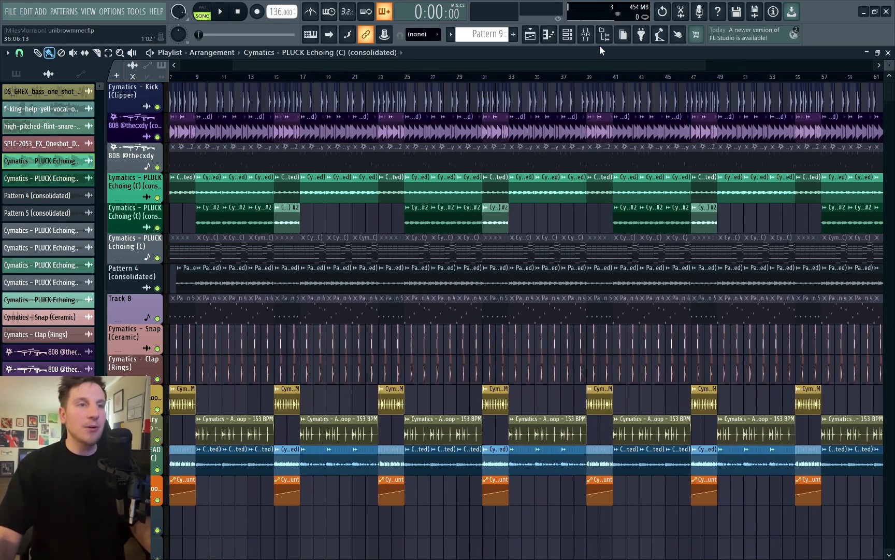
Step: View the mixer tracks, check the channel rack, and return to the mixer
click(587, 37)
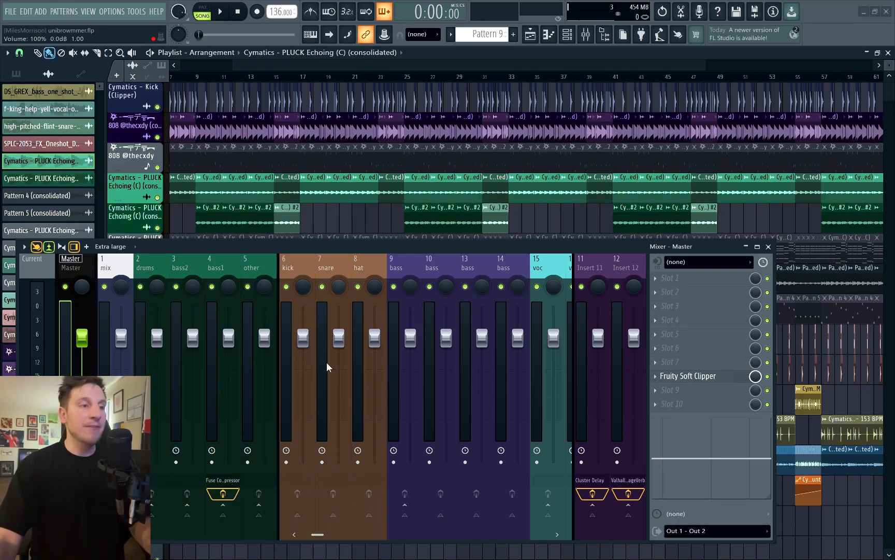
click(567, 34)
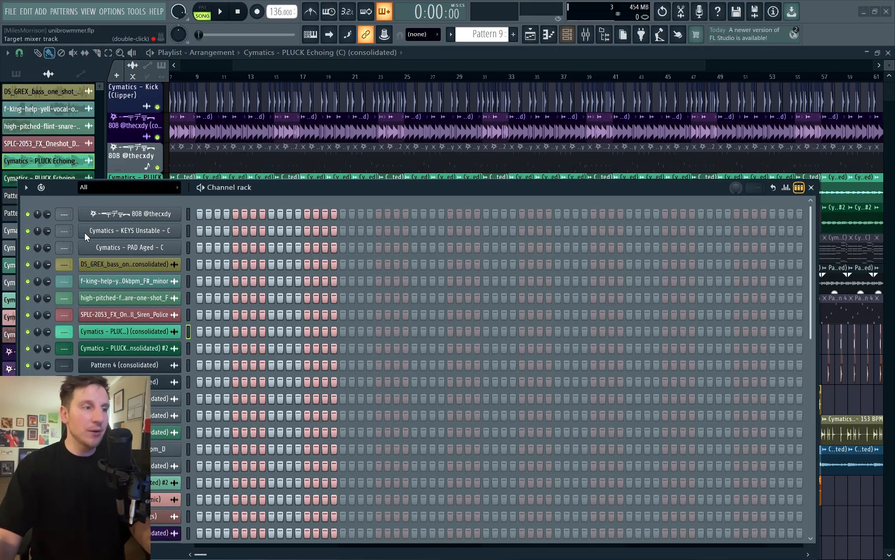
click(587, 35)
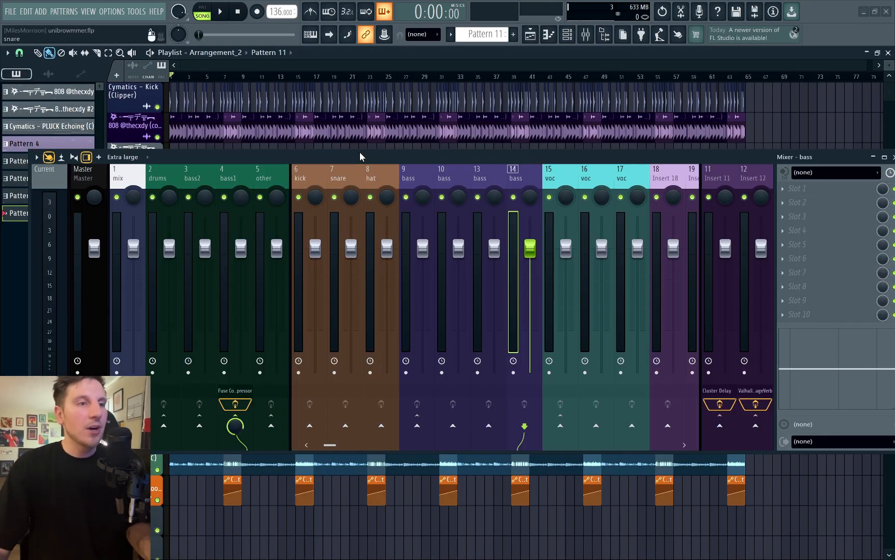
Step: Move the mixer lower over the playlist and assign the Cymatics - Kick (Clipper) playlist track as an audio track to mixer track 6, kick
drag(360, 152, 346, 201)
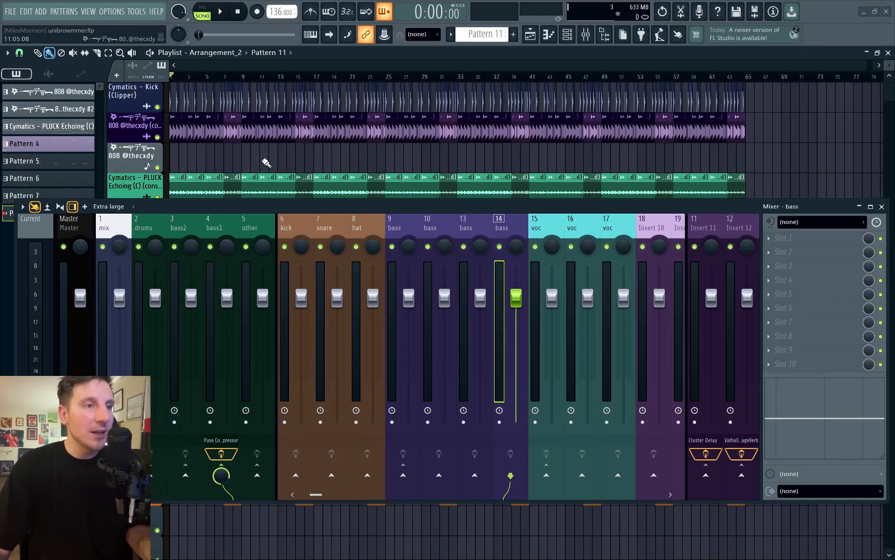
scroll(272, 87, up, 3)
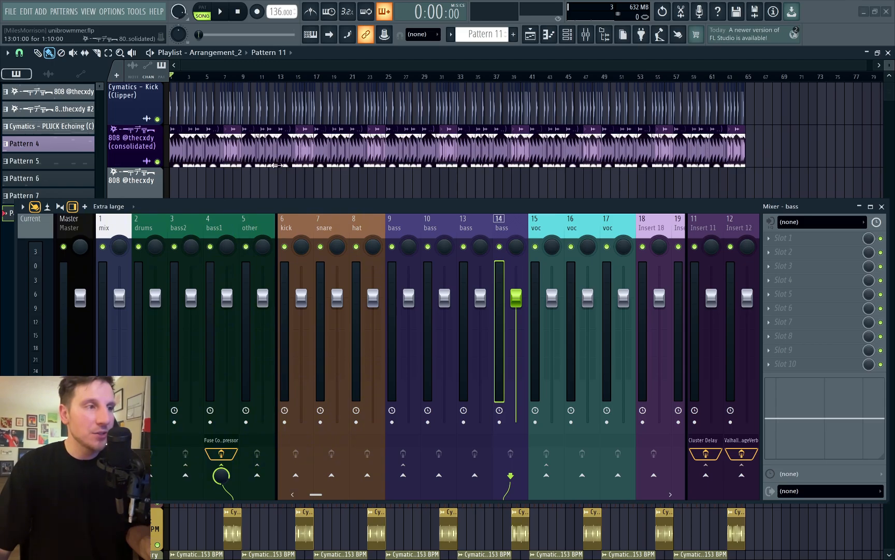
right_click(131, 102)
mouse_move(212, 157)
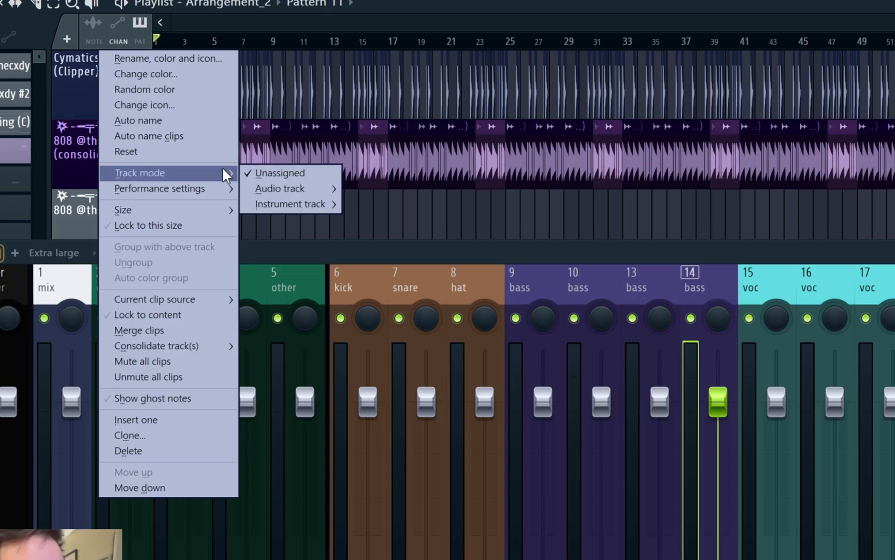
mouse_move(282, 187)
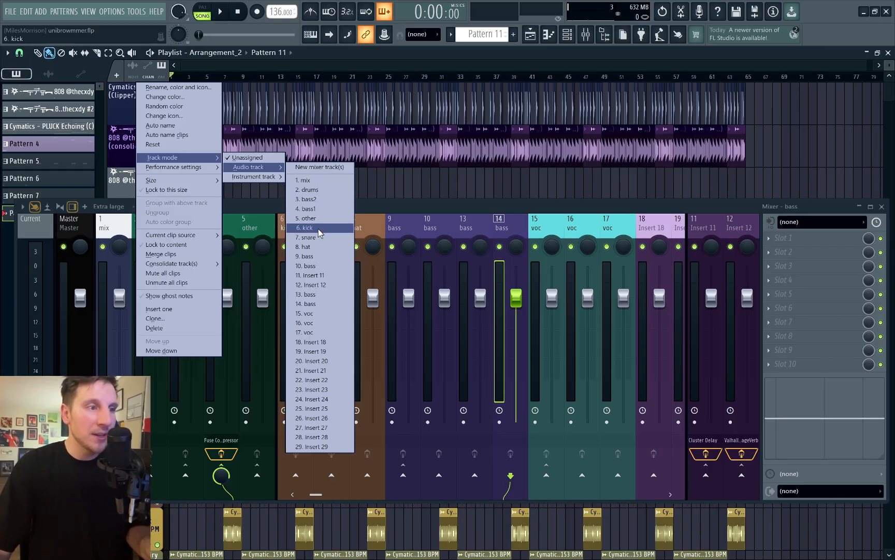
click(319, 231)
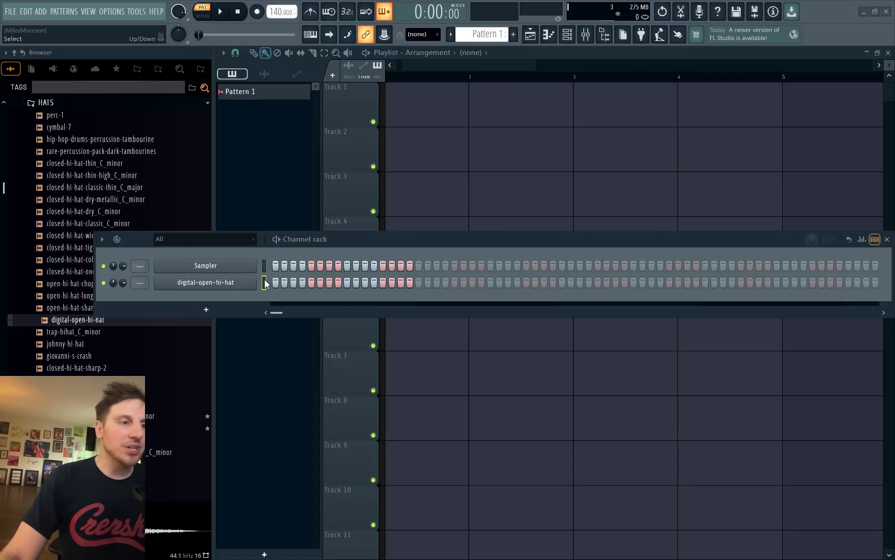
Step: Open the mixer in the hi-hat project and select the snare mixer track
click(586, 34)
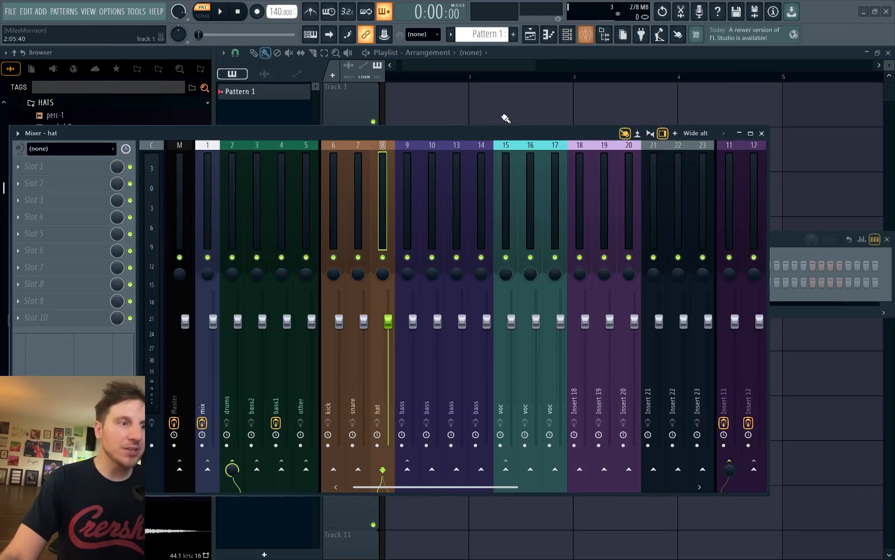
click(356, 160)
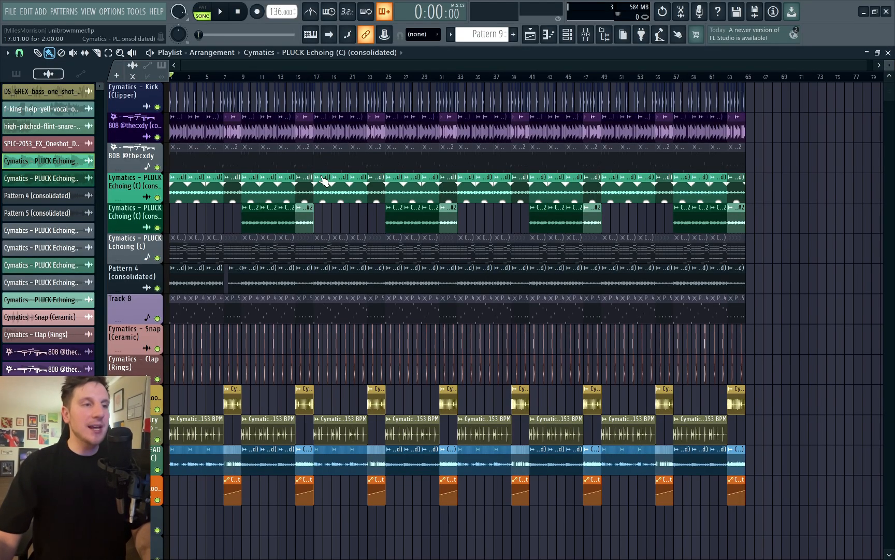
Step: Show the browser with the ALL FL sample folders and open the program's settings
key(alt+F8)
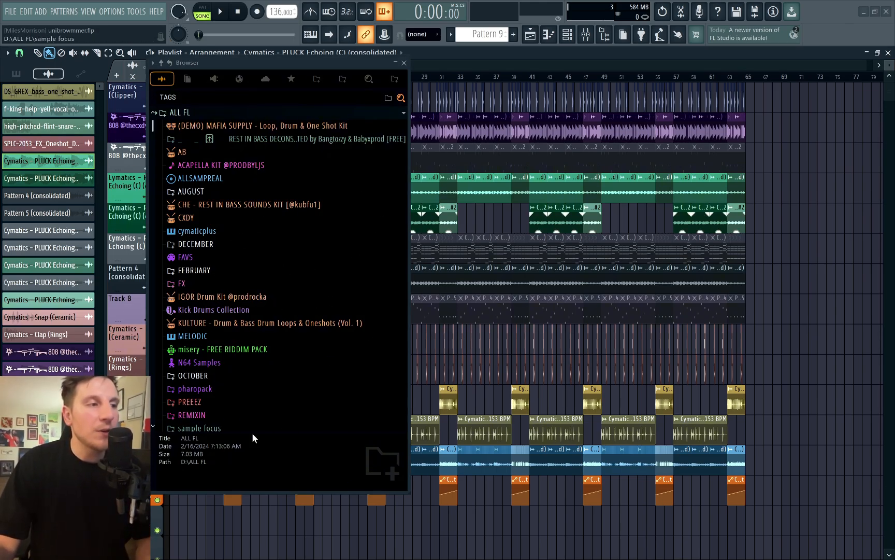
drag(311, 0, 208, 0)
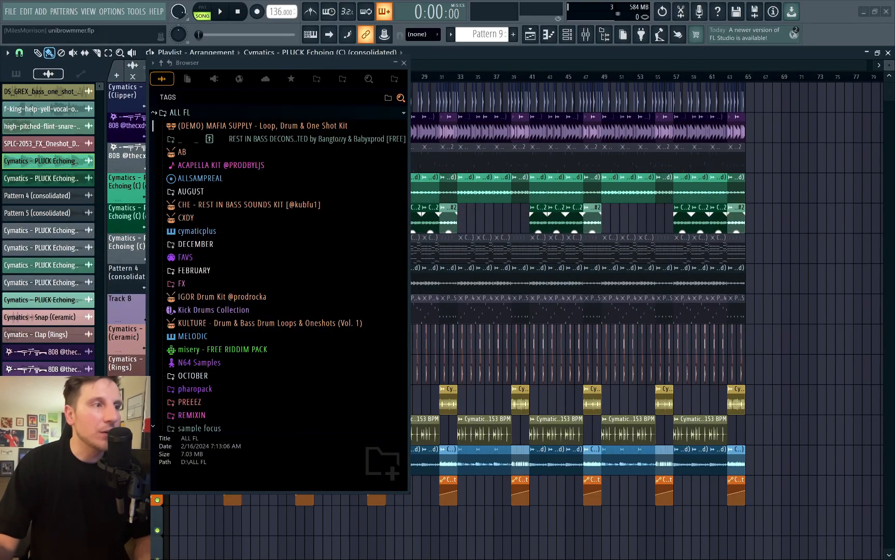
click(119, 11)
click(129, 66)
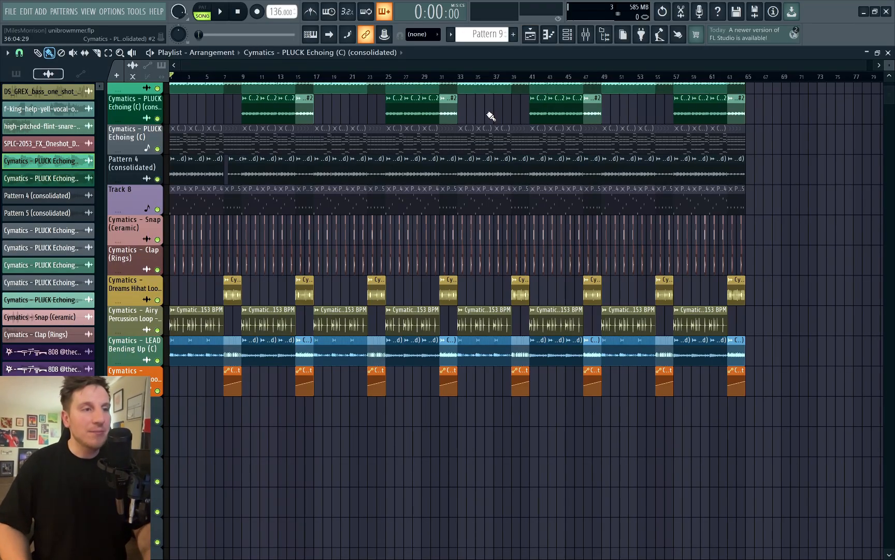
Step: Show and hide the channel rack, and open the piano roll for Cymatics - PLUCK Echoing (C) (consolidated)
key(F6)
key(F6)
key(F7)
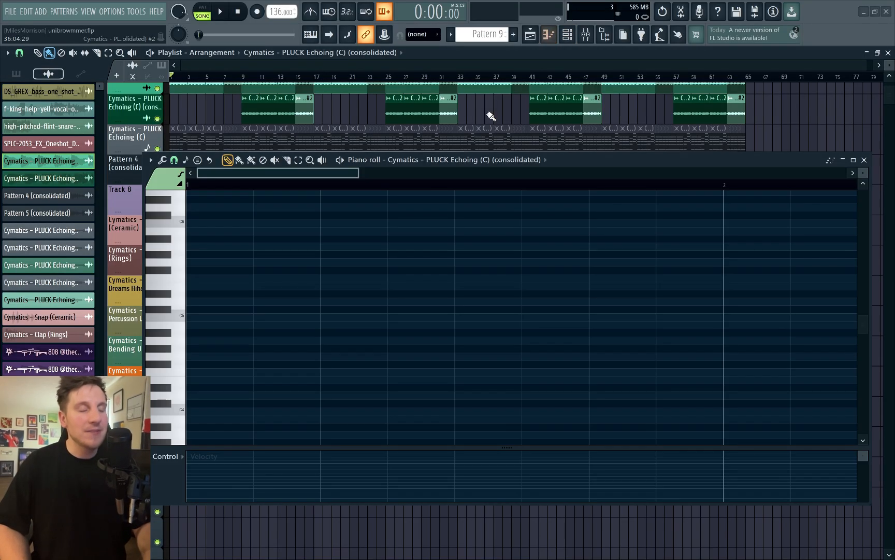
Step: Close the piano roll, and show and hide the browser and the mixer
key(F7)
key(alt+F8)
key(alt+F8)
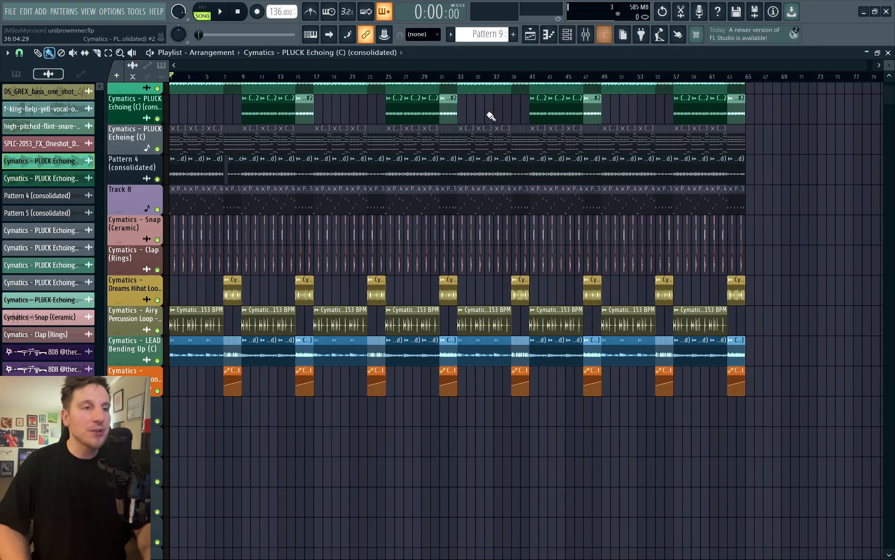
key(F9)
key(F9)
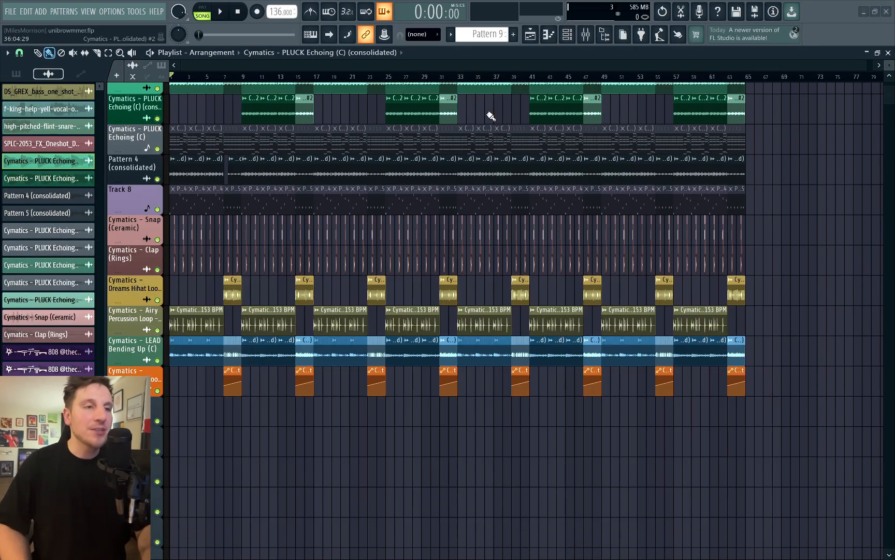
Step: Select all muted clips in the playlist
right_click(330, 111)
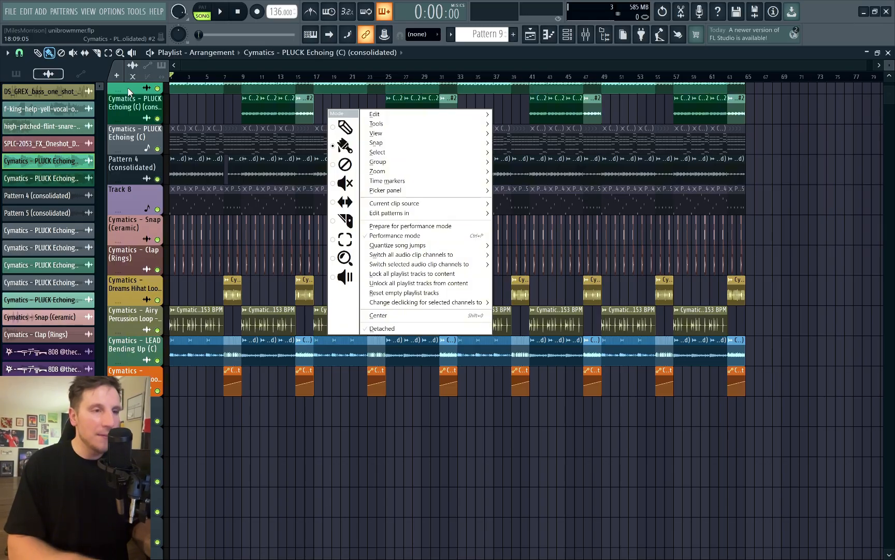
key(s)
key(m)
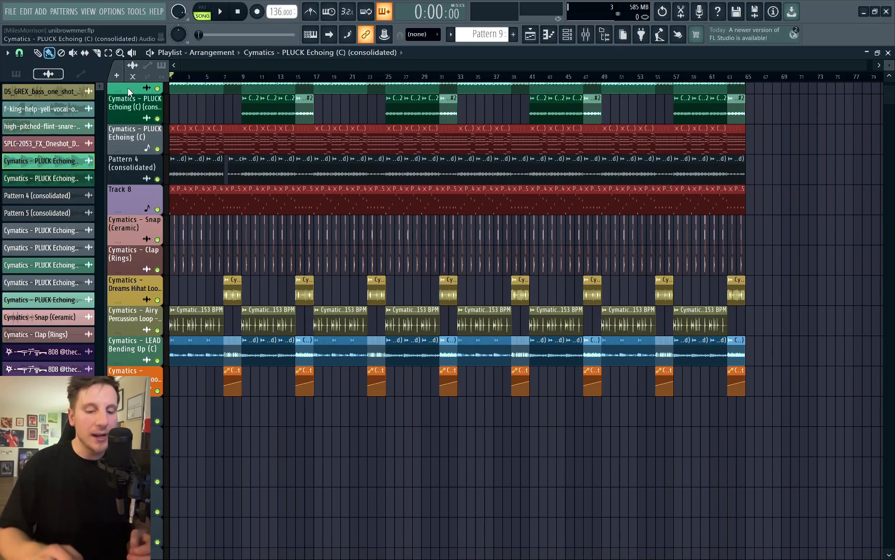
Step: Try deleting the selected muted clips from the original arrangement, and undo the deletion
key(Delete)
scroll(566, 299, up, 4)
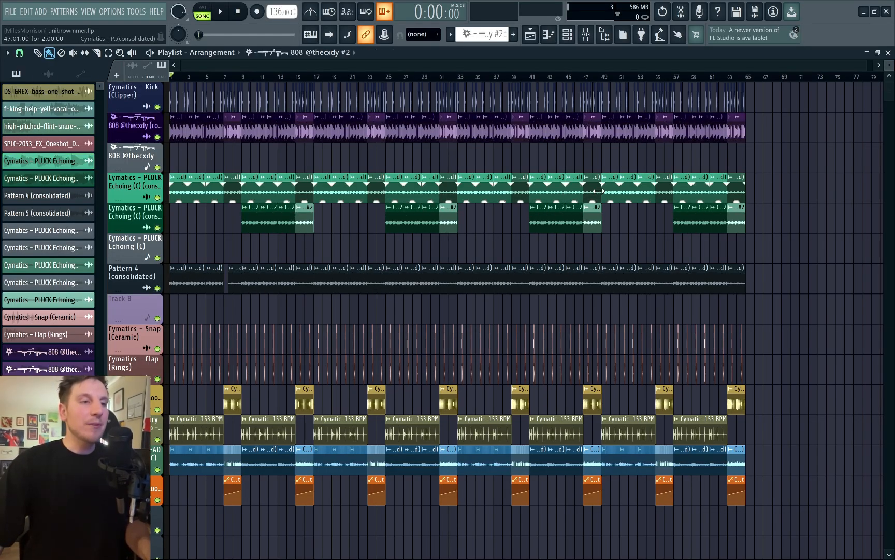
key(ctrl+z)
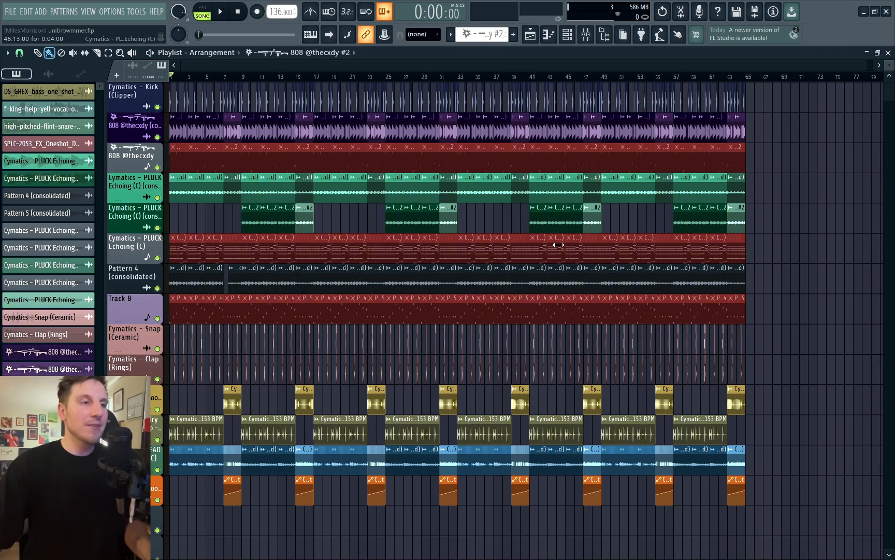
Step: Clone the current arrangement as Arrangement_2 and delete the selected muted clips from the copy
click(222, 56)
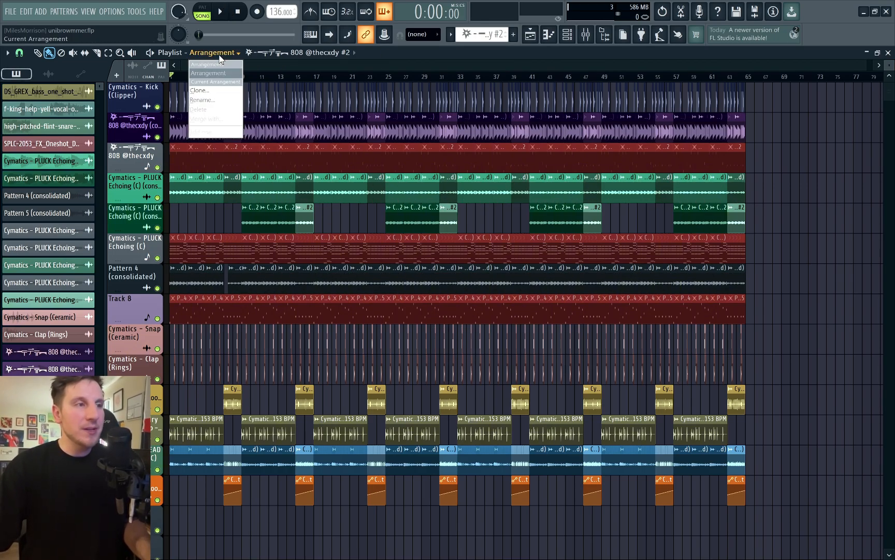
click(220, 90)
key(Return)
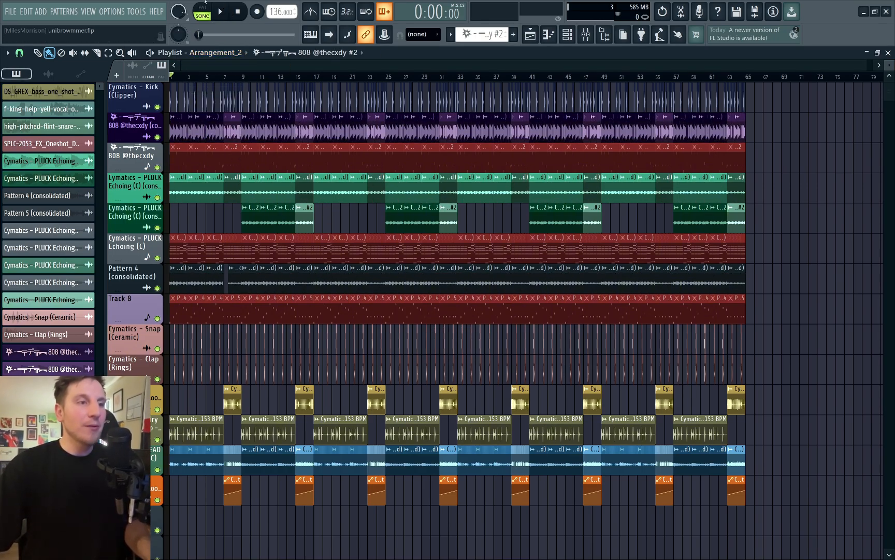
key(Delete)
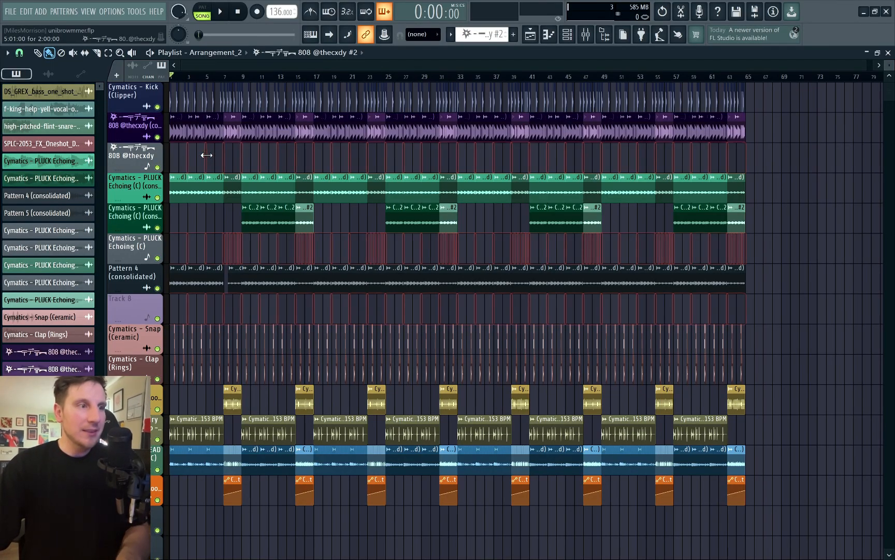
Step: Compare the two arrangements by switching to the original Arrangement and back to Arrangement_2
click(228, 52)
click(226, 74)
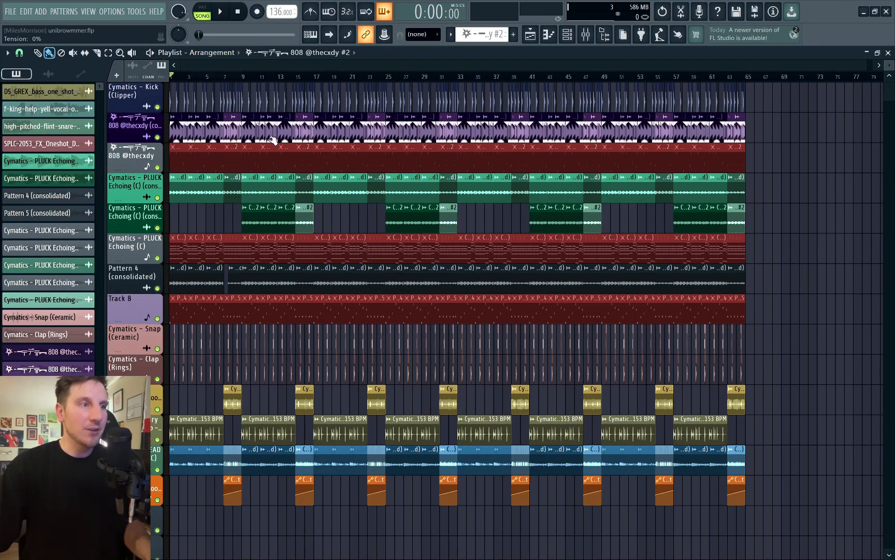
click(224, 52)
click(211, 82)
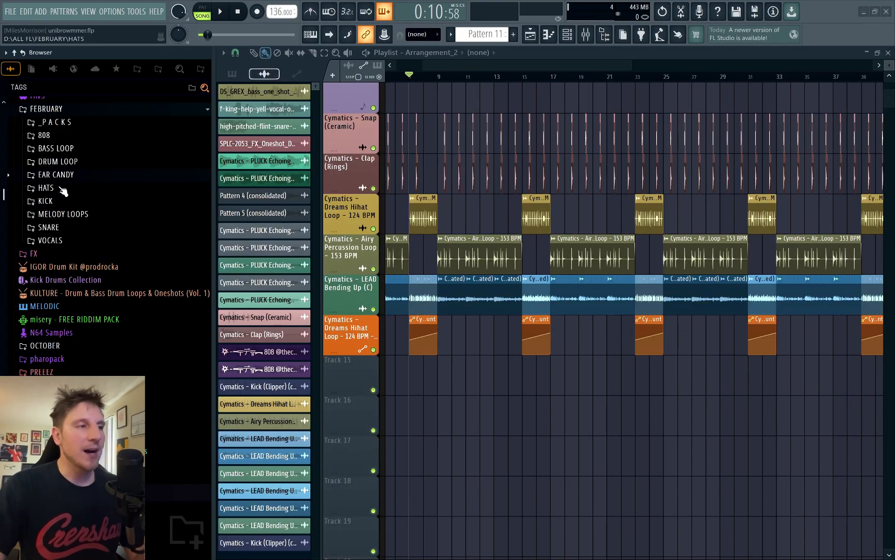
Step: Add the closed-hi-hat-classic_C_minor sample from the HATS folder to playlist Track 15 as an instrument track
click(57, 188)
click(92, 224)
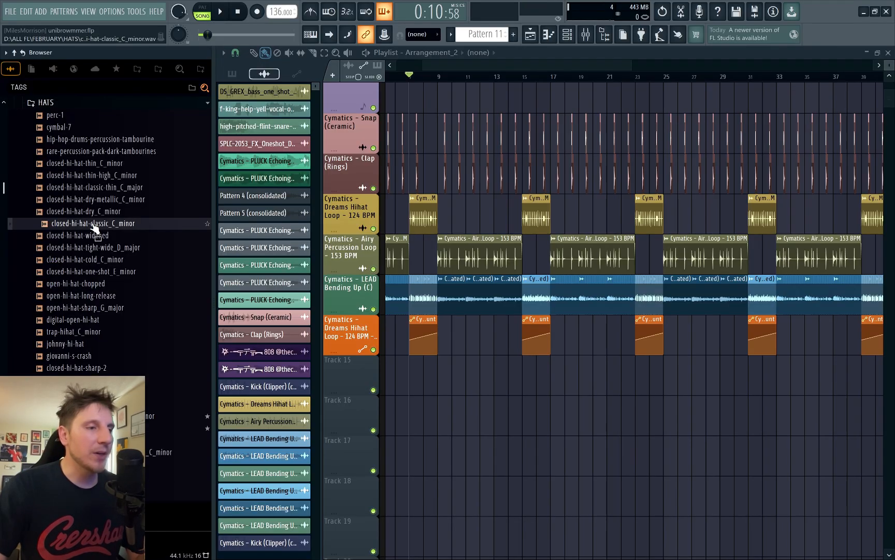
drag(93, 229, 346, 375)
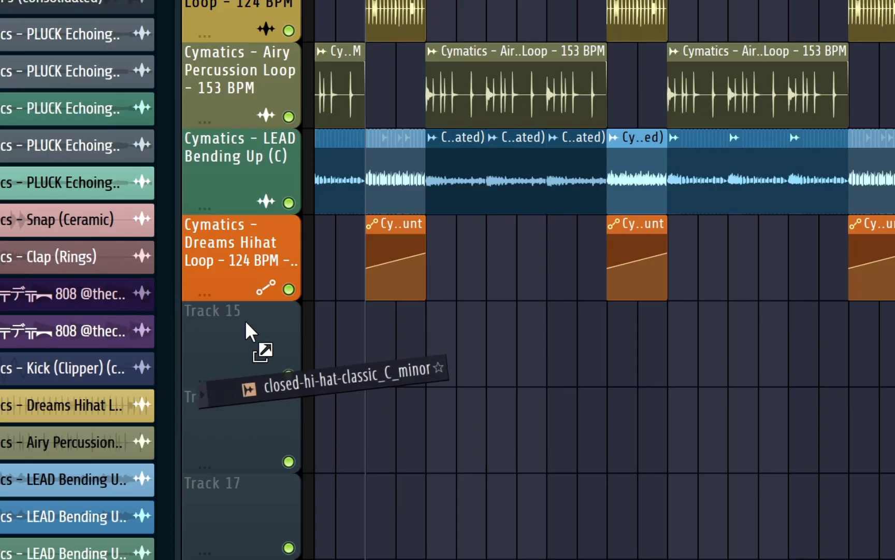
drag(230, 337, 223, 356)
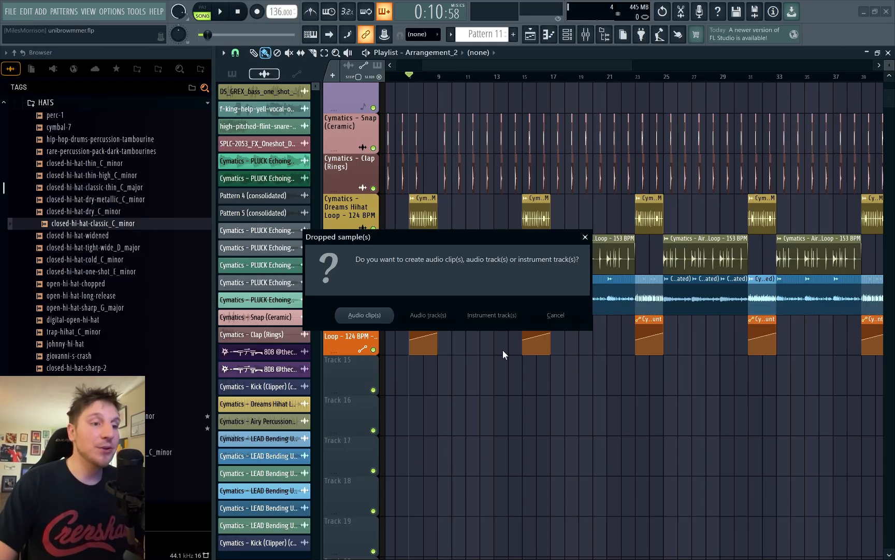
click(485, 317)
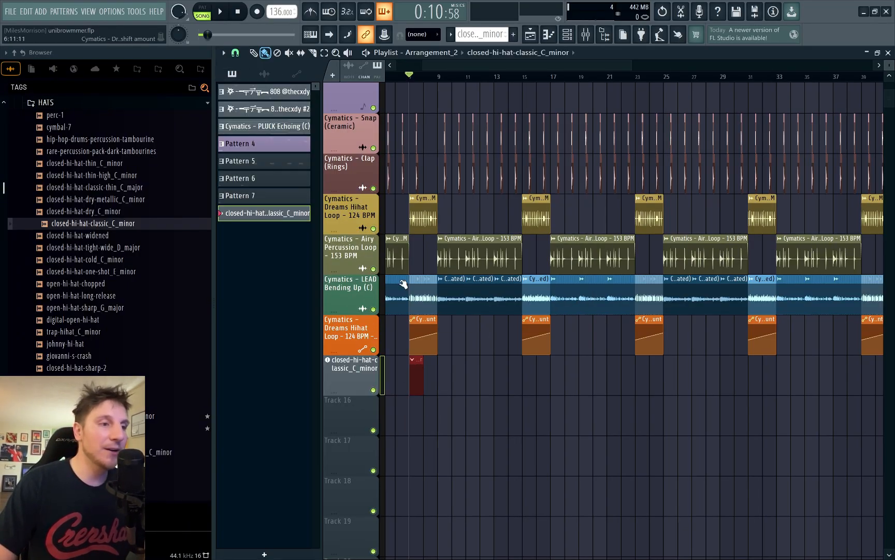
Step: Open the channel rack, place it lower over the playlist, and set the hi-hat pattern's length to 64 steps
scroll(403, 284, up, 3)
click(565, 34)
key(Page_Down)
key(Page_Down)
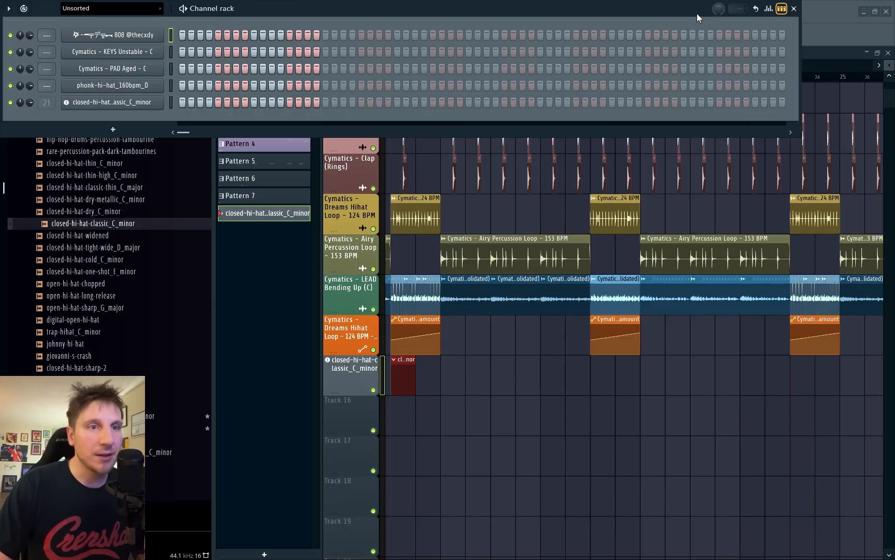
drag(697, 14, 697, 76)
right_click(641, 68)
click(681, 161)
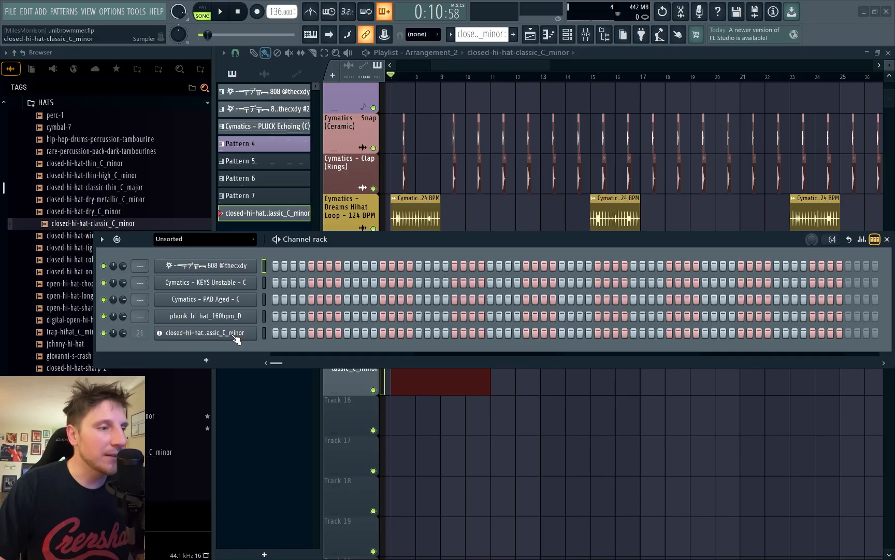
Step: Enable Cut itself for the closed-hi-hat-classic_C_minor channel and fill each 2 steps
right_click(229, 336)
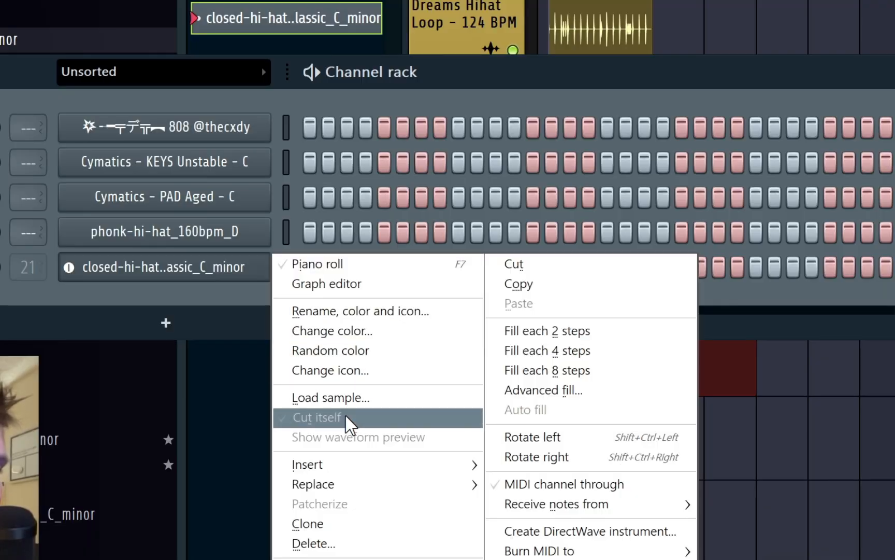
click(291, 406)
right_click(154, 276)
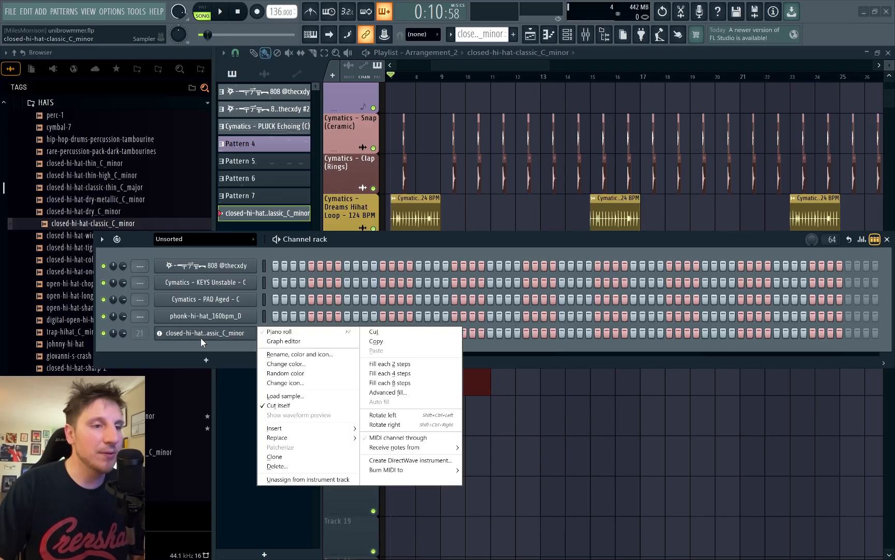
click(389, 363)
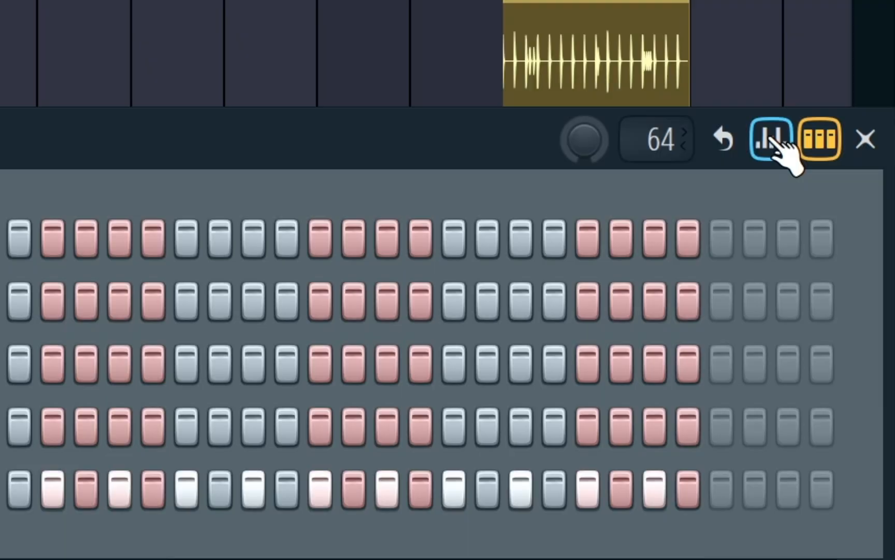
Step: Raise all hi-hat velocities to maximum in the graph editor, and lower every second hit slightly by varying amounts
click(771, 139)
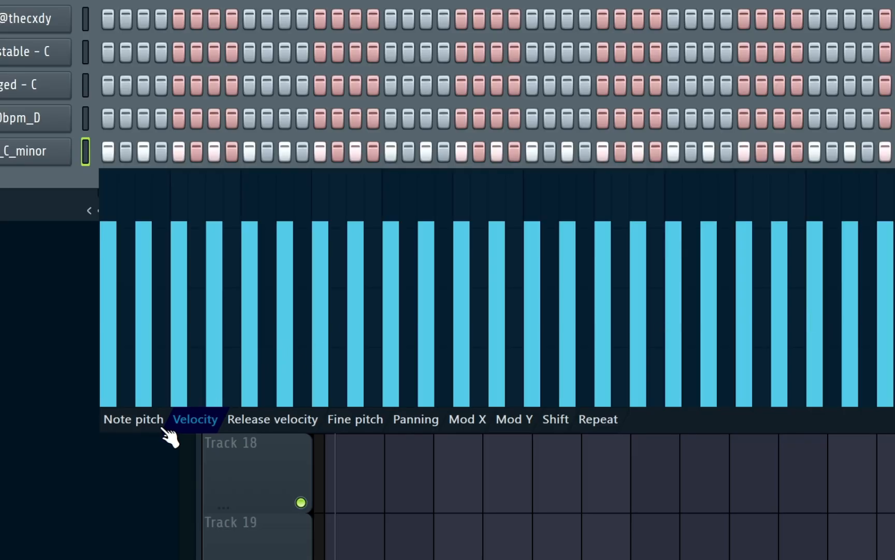
mouse_move(832, 337)
mouse_down()
mouse_move(645, 303)
mouse_move(298, 355)
mouse_up()
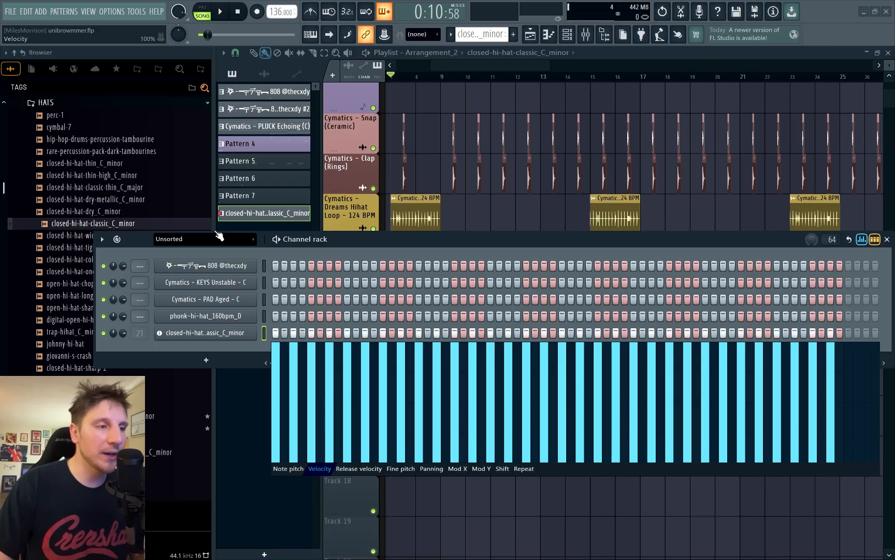
click(295, 351)
click(330, 349)
click(366, 349)
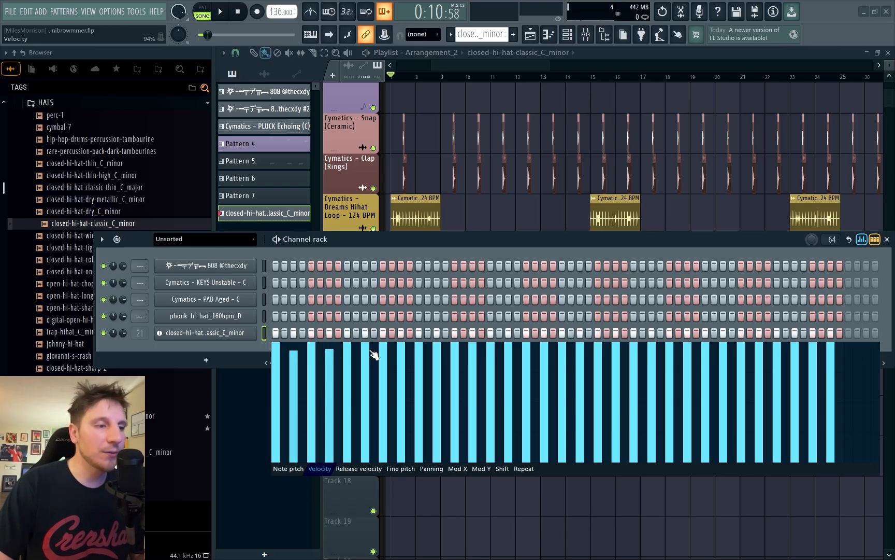
click(509, 356)
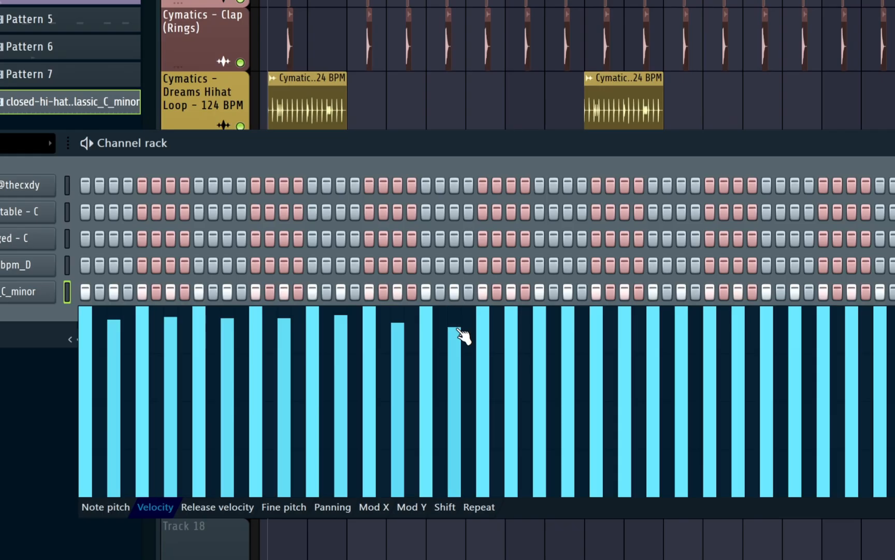
click(513, 328)
click(775, 326)
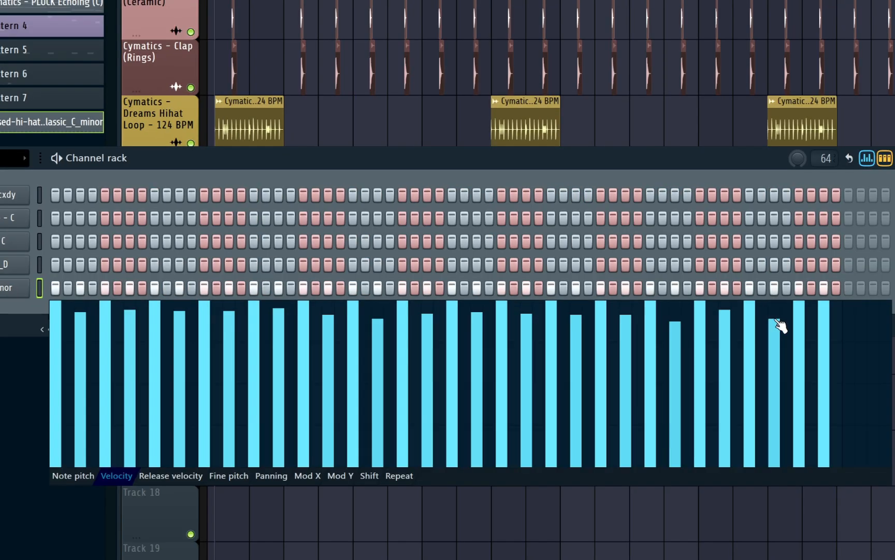
click(823, 316)
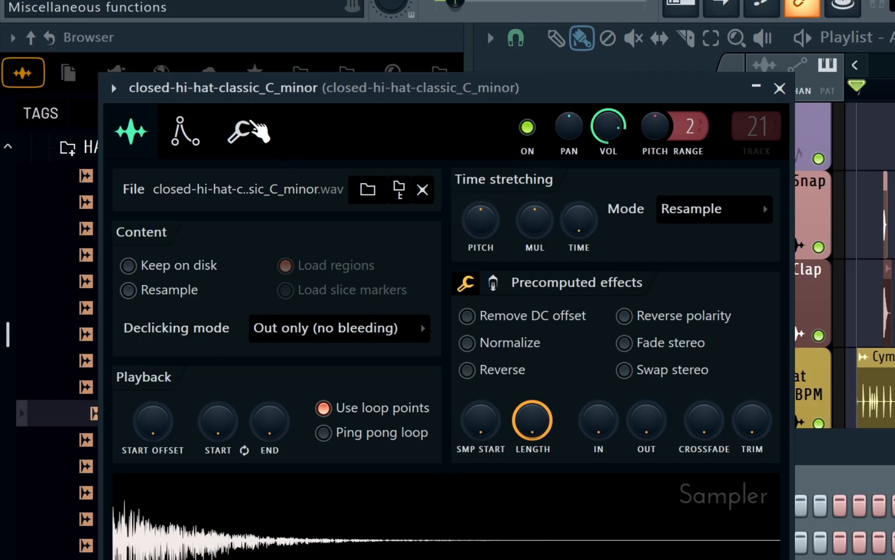
Step: Increase the time shift in the hi-hat channel's miscellaneous functions and move its playlist clip to bar 9
click(251, 127)
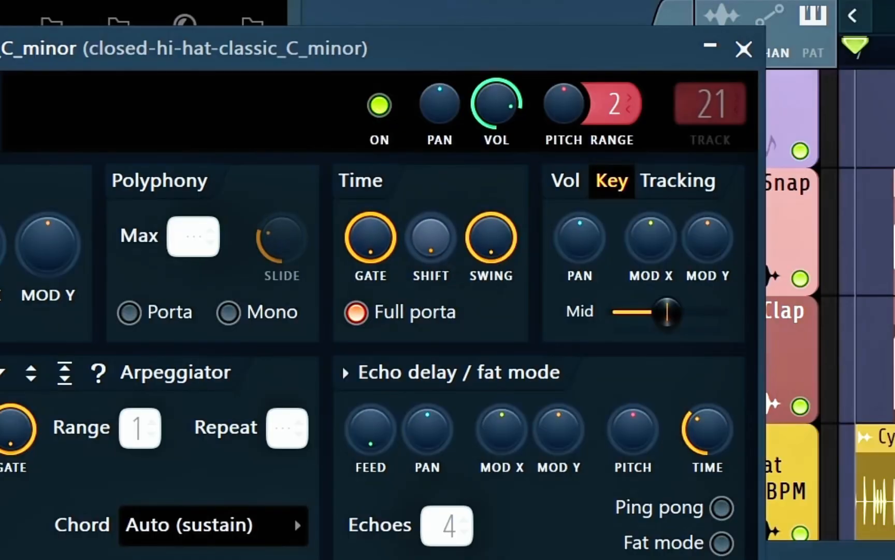
drag(431, 237, 431, 203)
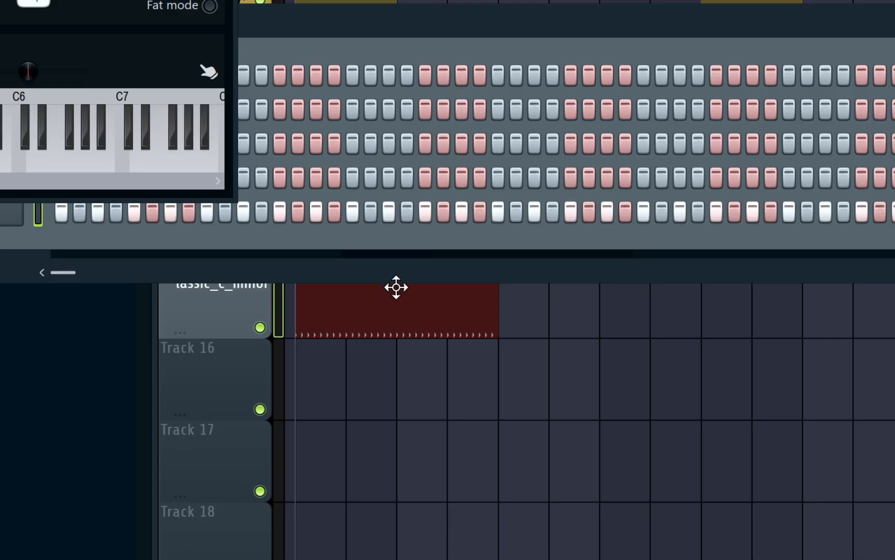
drag(439, 370, 469, 378)
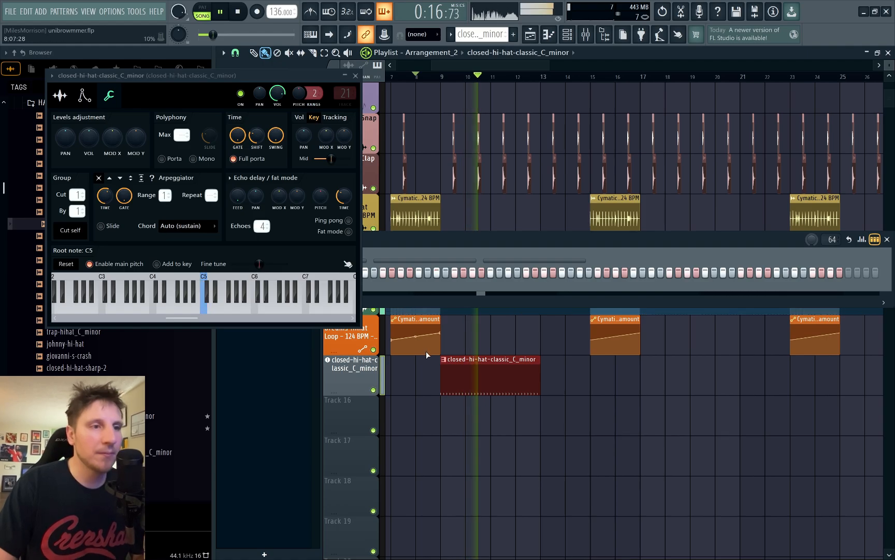
Step: Open the hi-hat clip in the piano roll, select all its notes and toggle playback
double_click(444, 360)
key(space)
scroll(424, 269, down, 1)
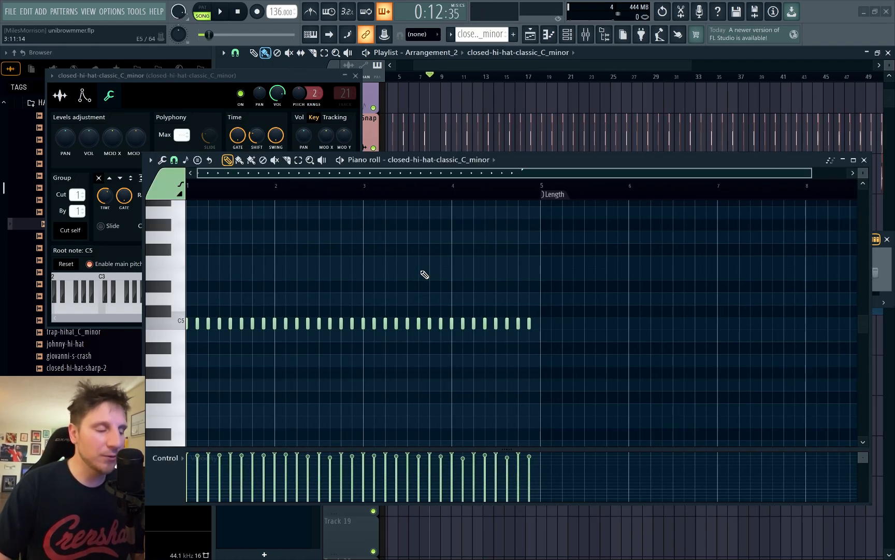
key(ctrl+a)
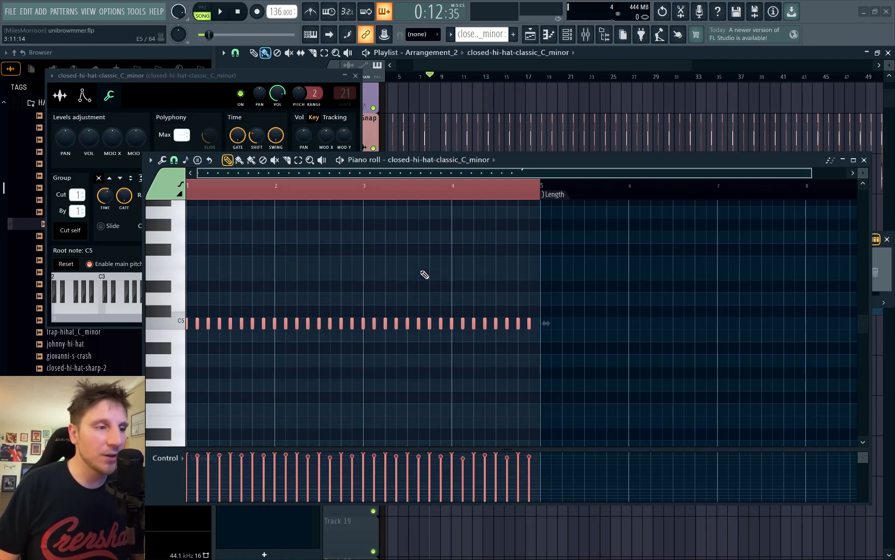
key(space)
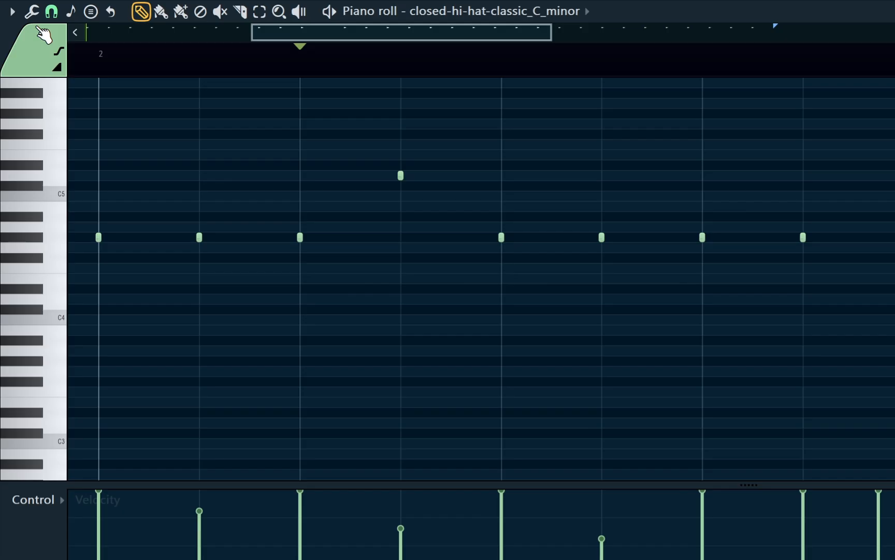
Step: Set the piano roll snap to 1/2 step and paint a hi-hat roll on beat 3 of bar 2, four notes on C5 and four on B4
click(31, 6)
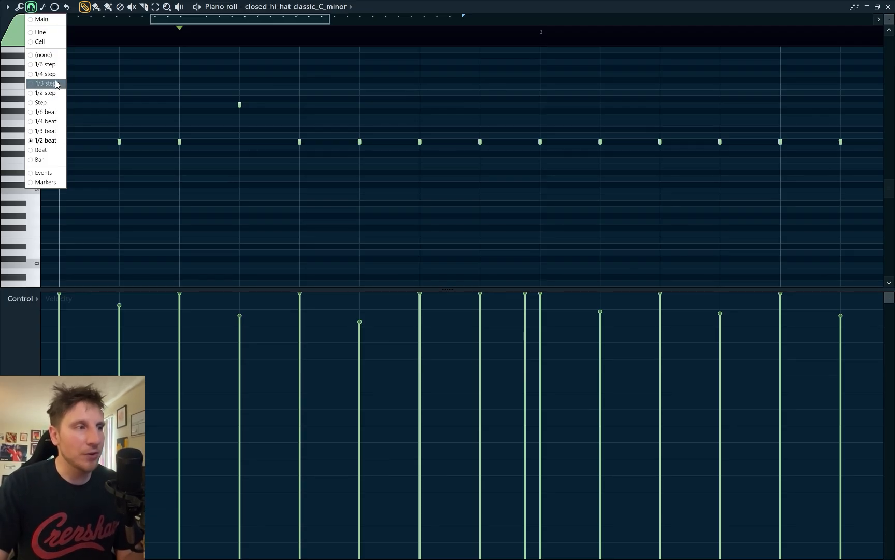
click(54, 93)
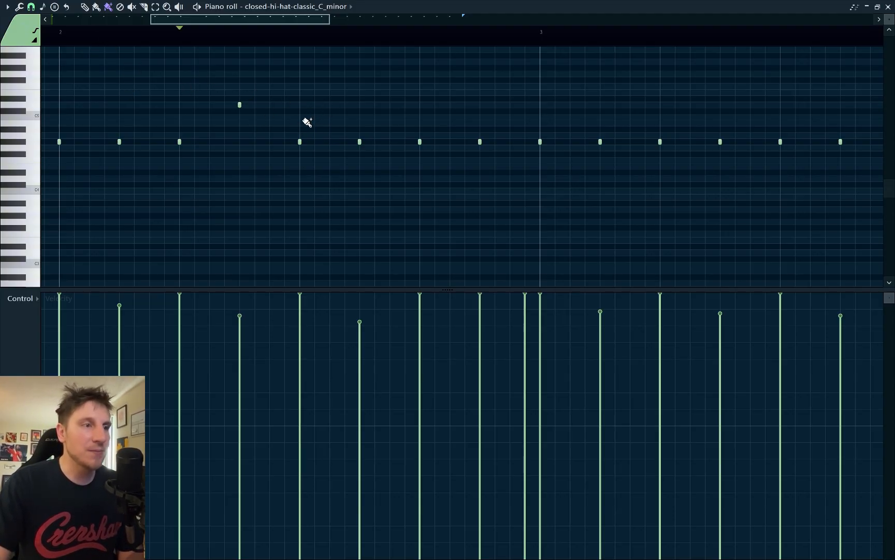
mouse_move(308, 120)
mouse_down()
mouse_move(352, 116)
mouse_move(416, 130)
mouse_up()
drag(482, 76, 290, 133)
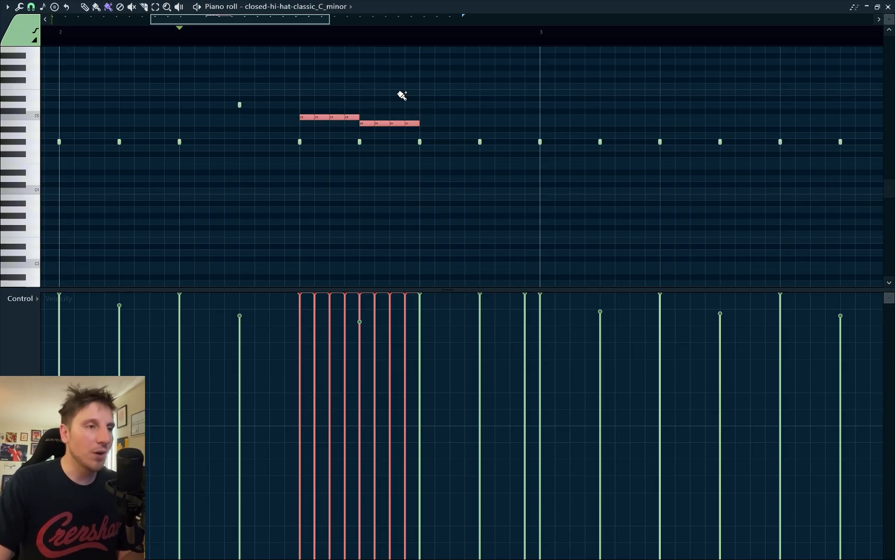
Step: Lower the velocity of the eight selected roll notes evenly to a little over half
scroll(402, 96, down, 15)
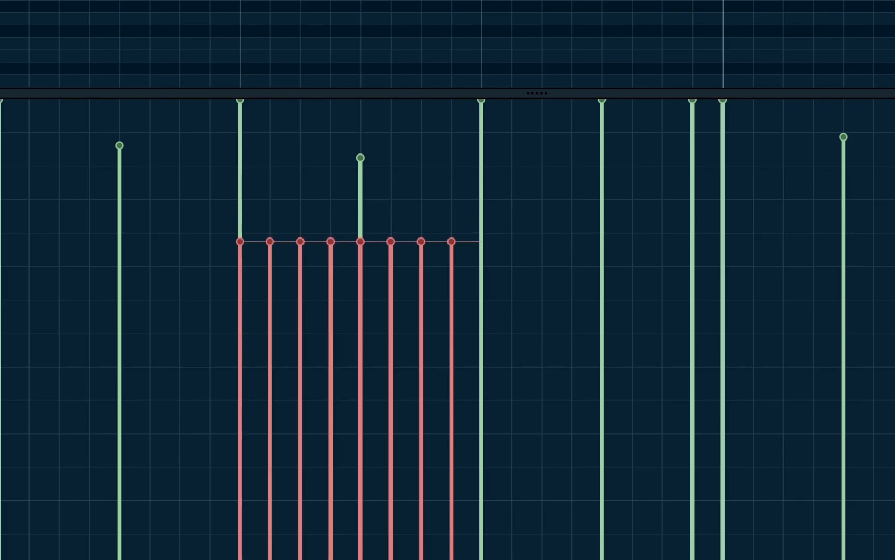
scroll(360, 270, down, 5)
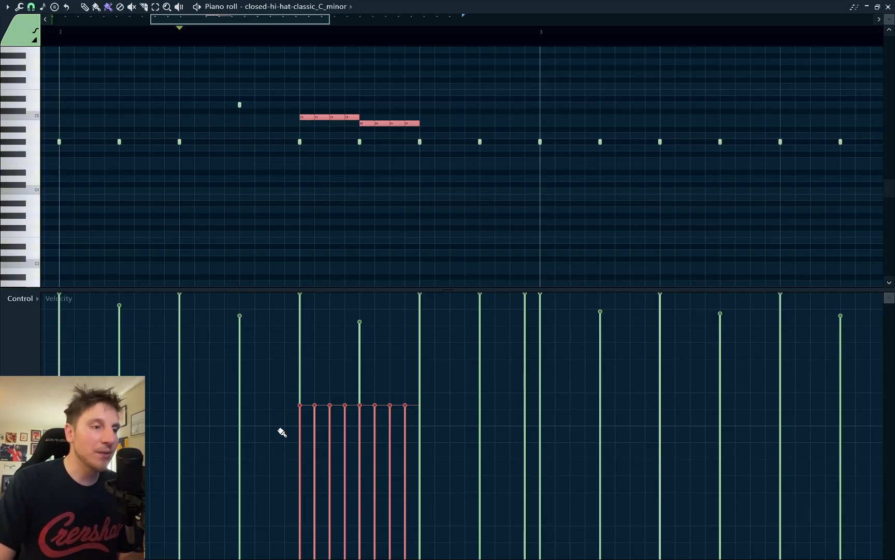
Step: Shape the velocities of the eight-note roll in bar 2 into two rising ramps of four notes each, the second one steeper
drag(288, 411, 352, 341)
click(375, 374)
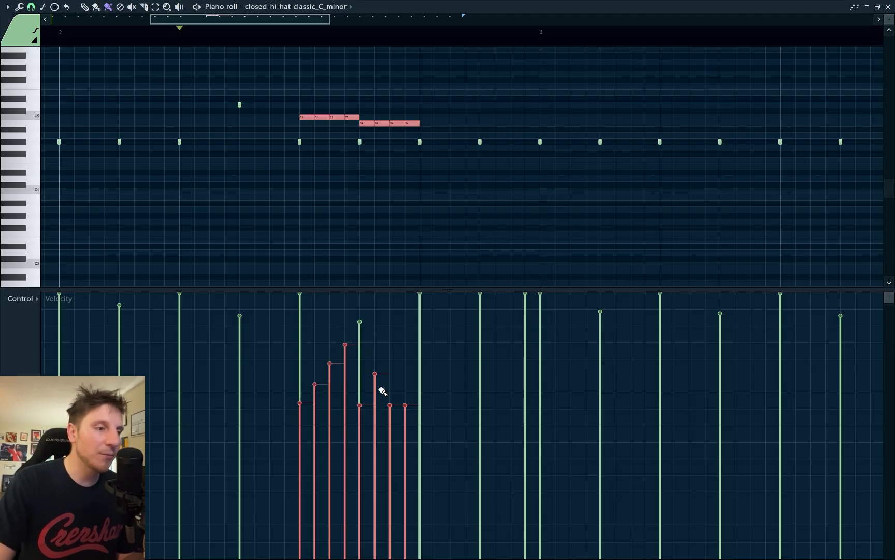
mouse_move(362, 437)
mouse_down()
mouse_move(410, 330)
mouse_move(413, 280)
mouse_up()
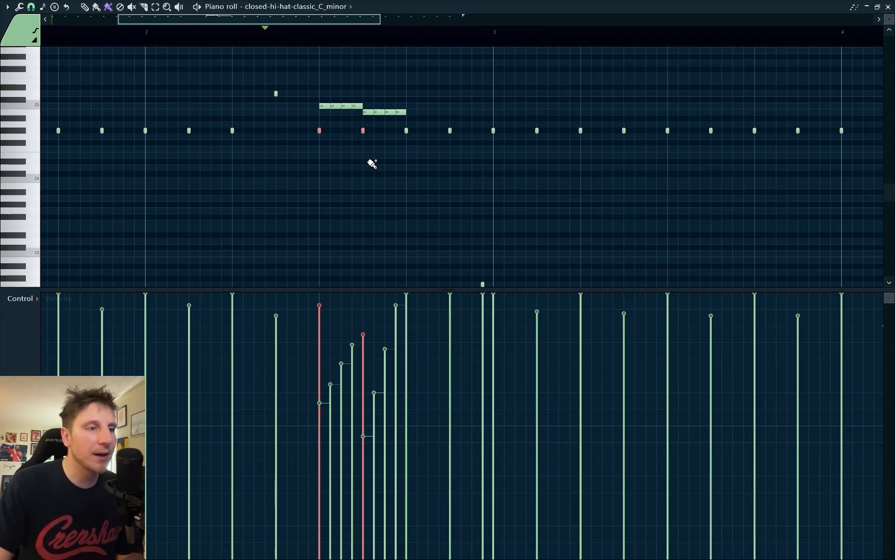
Step: Set the snap to 1/3 step and paint a six-note roll on the second half of bar 3's first beat, descending from G4 to about C#3
scroll(372, 164, down, 5)
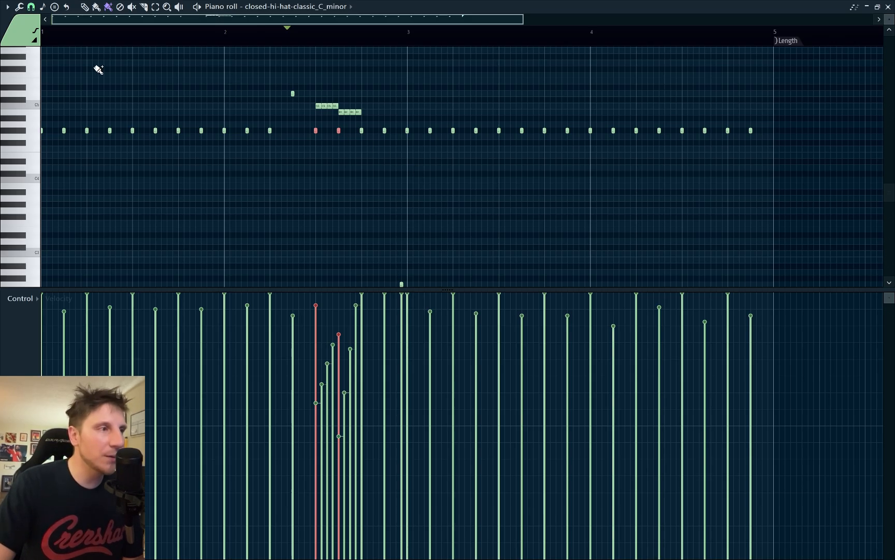
click(33, 10)
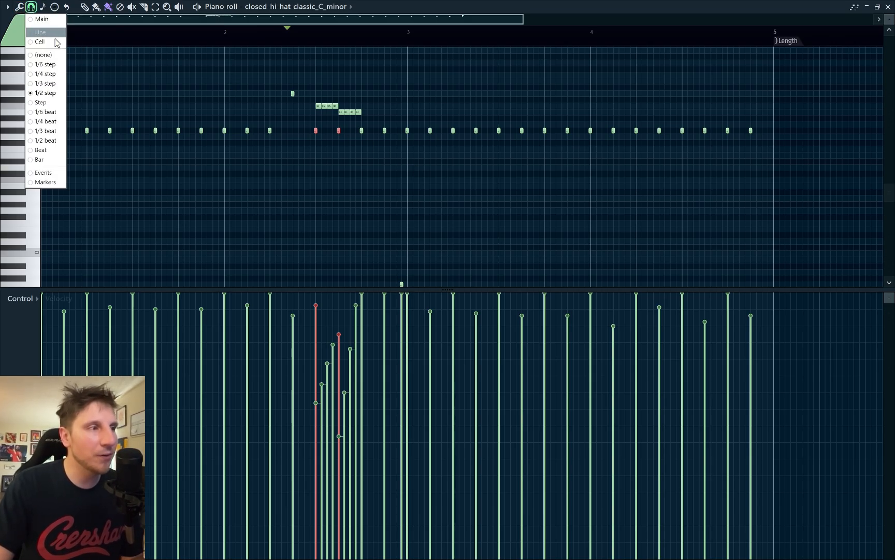
click(60, 83)
scroll(376, 135, up, 6)
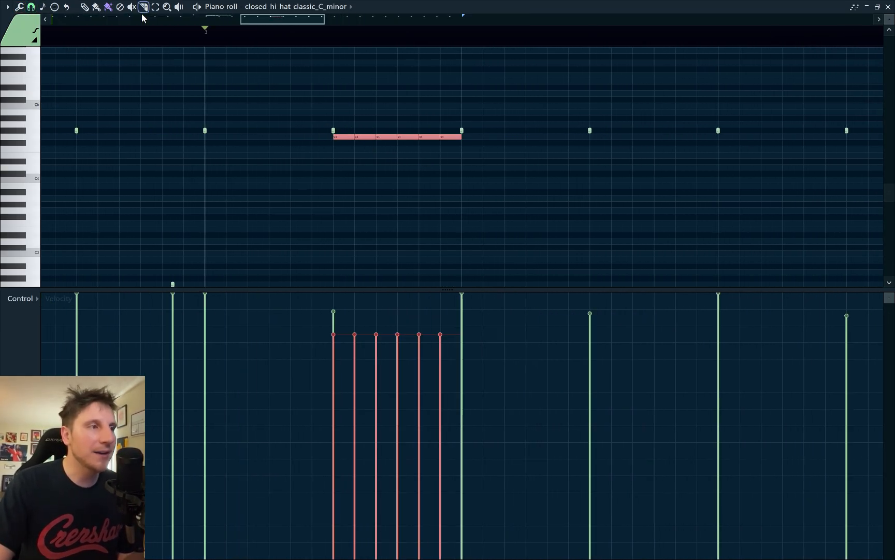
click(97, 7)
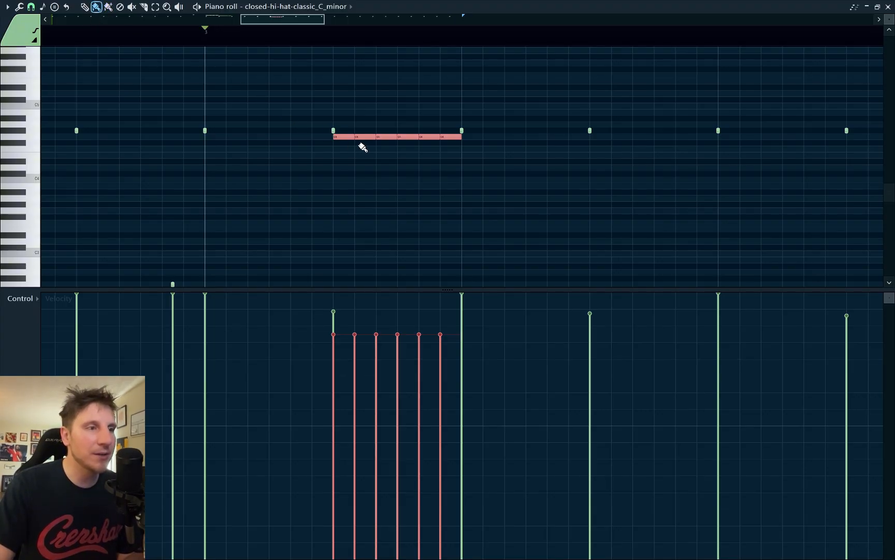
mouse_move(361, 153)
mouse_down()
mouse_move(377, 155)
mouse_move(441, 228)
mouse_up()
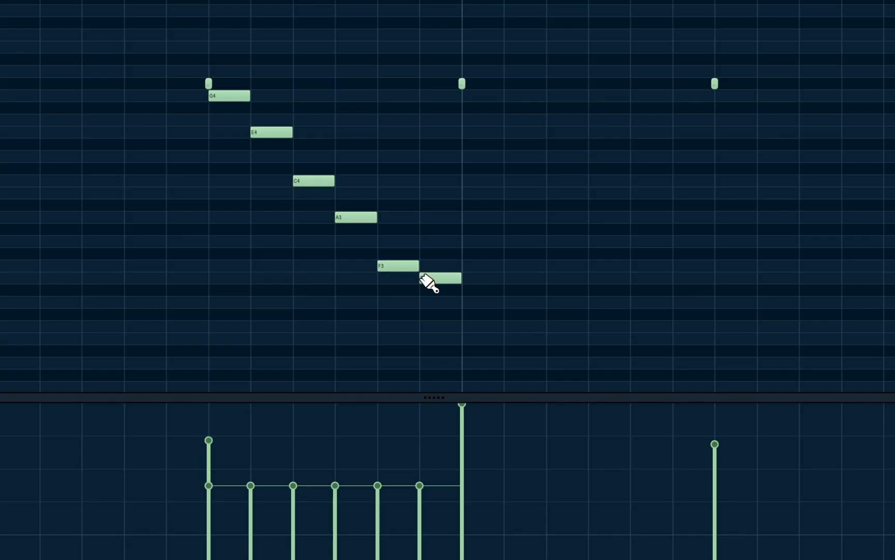
drag(423, 278, 422, 310)
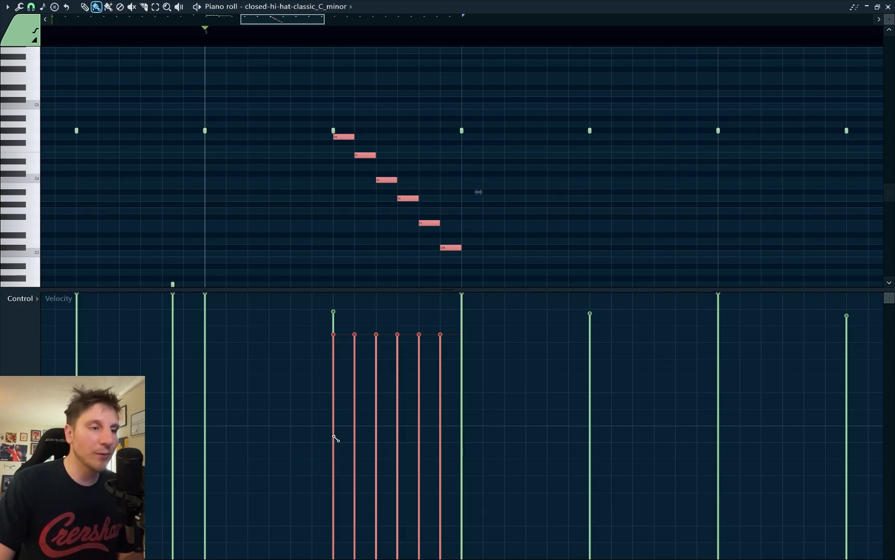
Step: Shape the six-note roll's velocities into a falling curve with the piano roll LFO, raising the start value and adjusting the end range
mouse_move(334, 437)
mouse_down()
mouse_move(438, 294)
mouse_move(440, 324)
mouse_up()
mouse_move(319, 317)
mouse_down()
mouse_move(329, 313)
mouse_move(375, 374)
mouse_move(470, 402)
mouse_up()
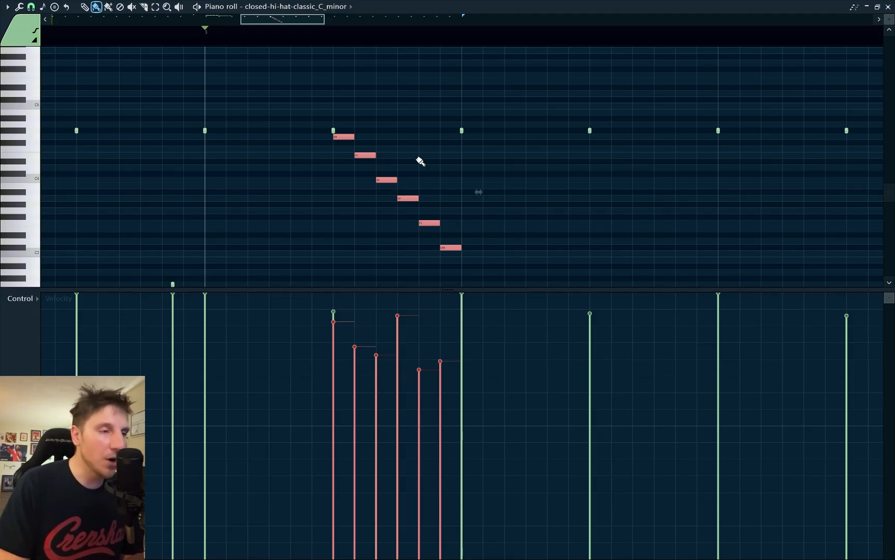
key(alt+o)
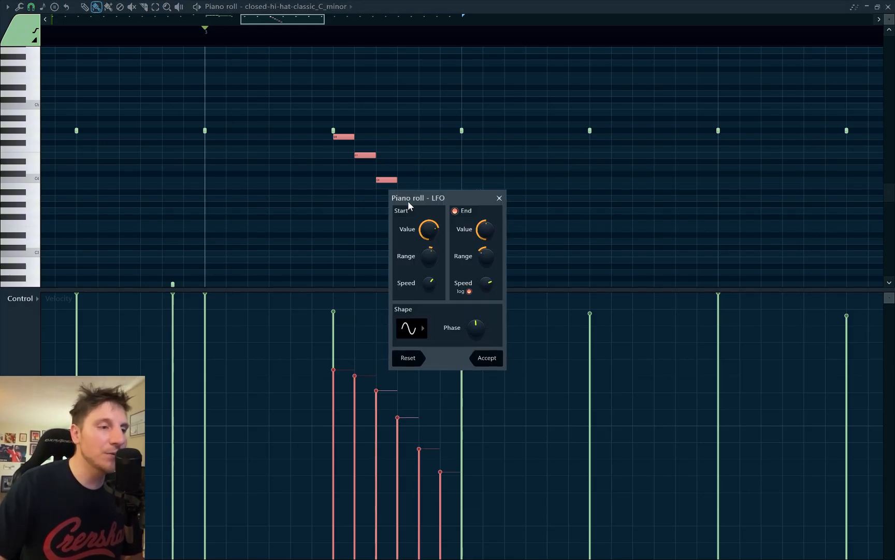
drag(615, 178, 616, 190)
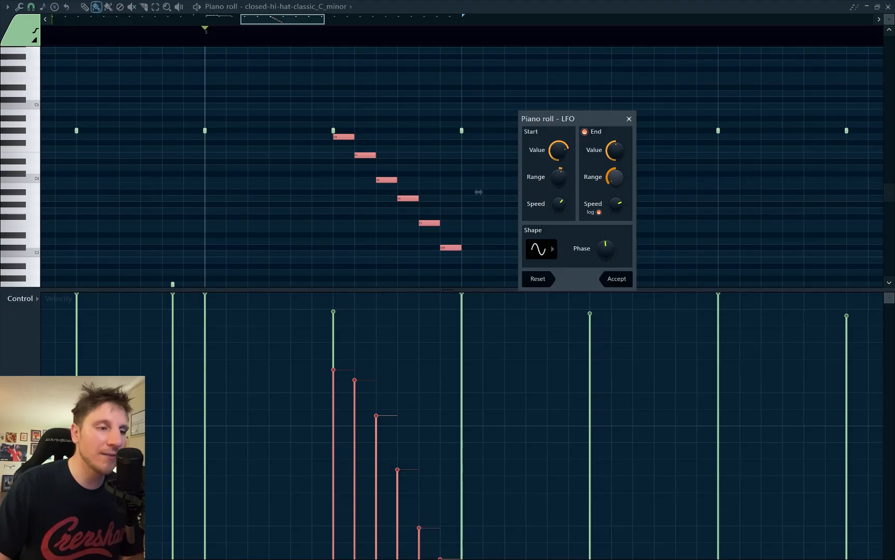
key(space)
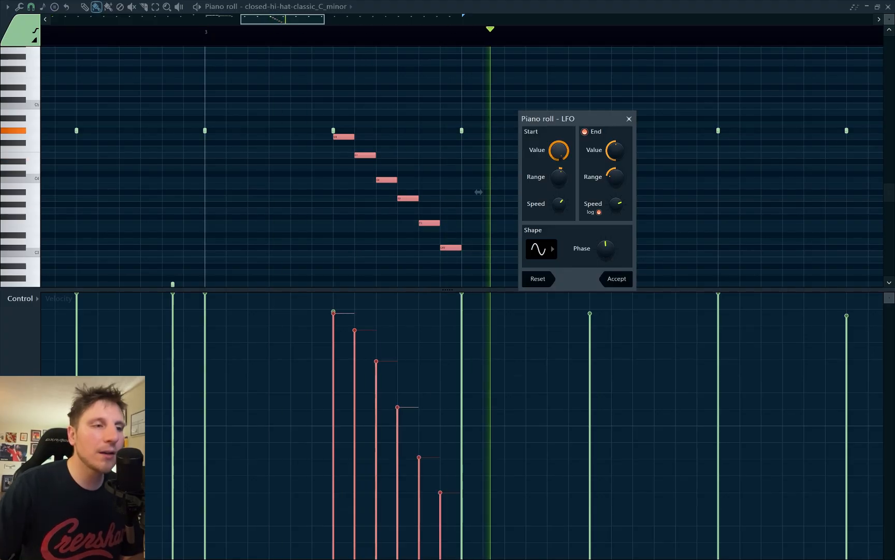
key(space)
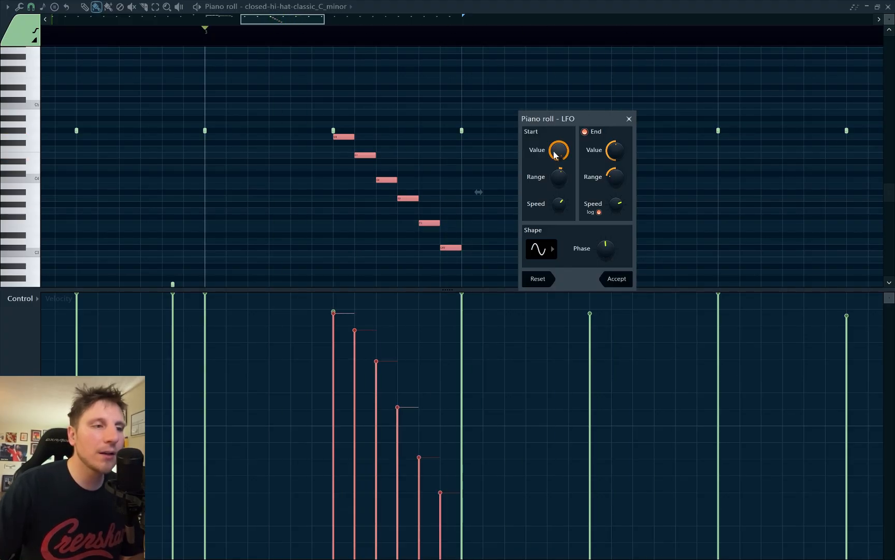
key(space)
Step: Transpose the six-note roll upward so its first note sits just above C5, checking the pattern in playback
key(space)
key(Return)
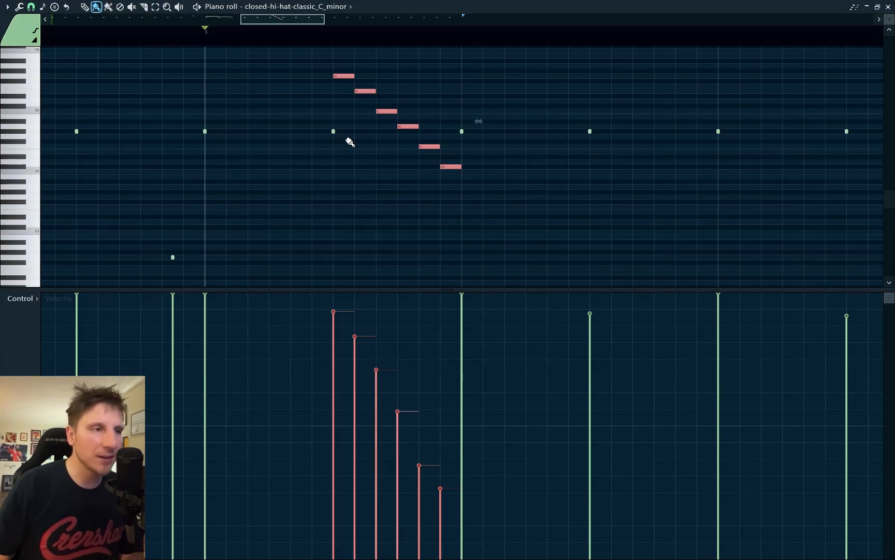
key(space)
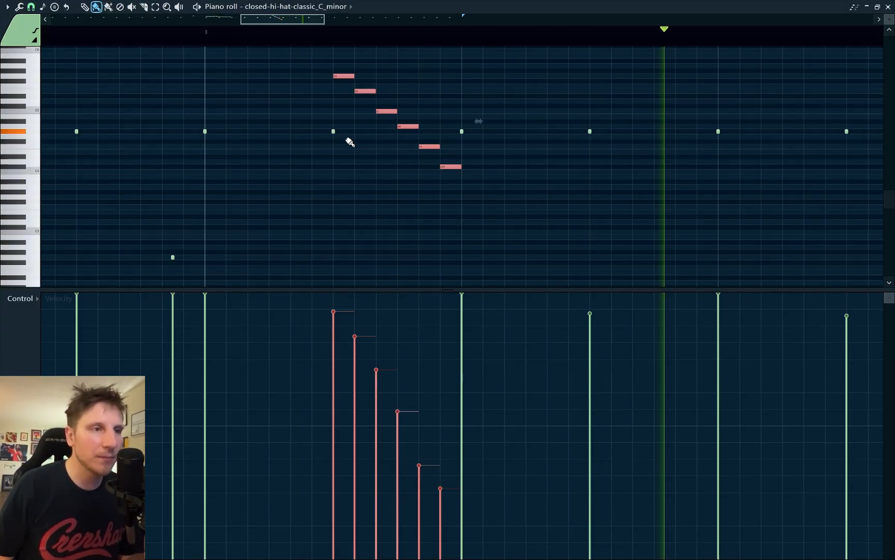
key(space)
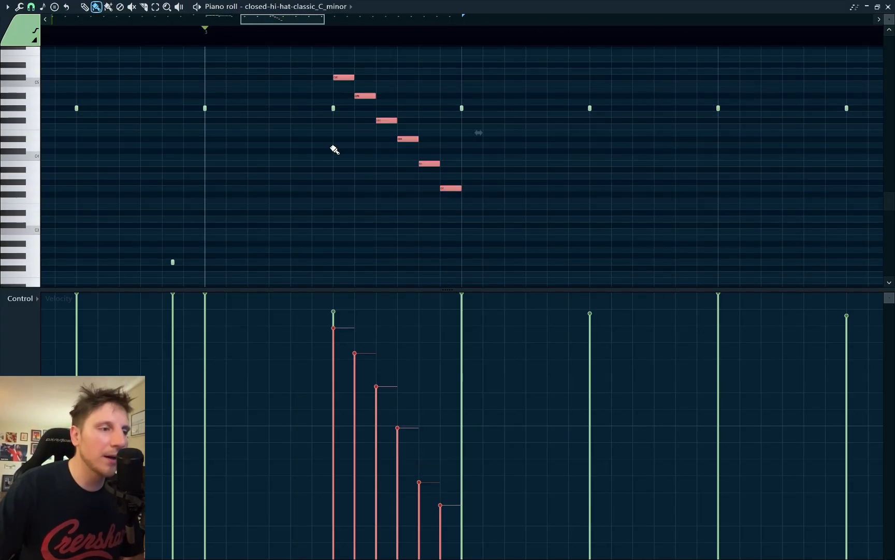
click(334, 149)
click(335, 108)
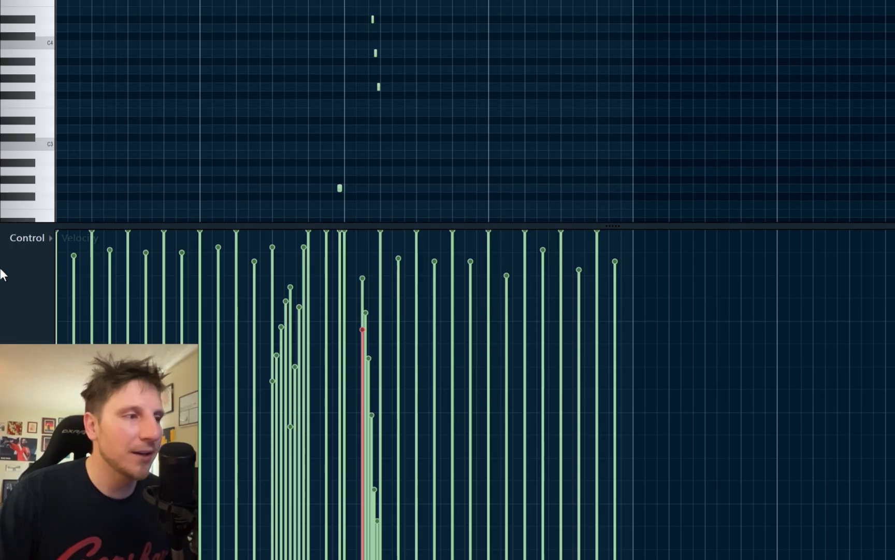
Step: Show note panning in an enlarged control lane and pan all the straight hi-hat notes slightly right of centre
click(49, 241)
click(36, 261)
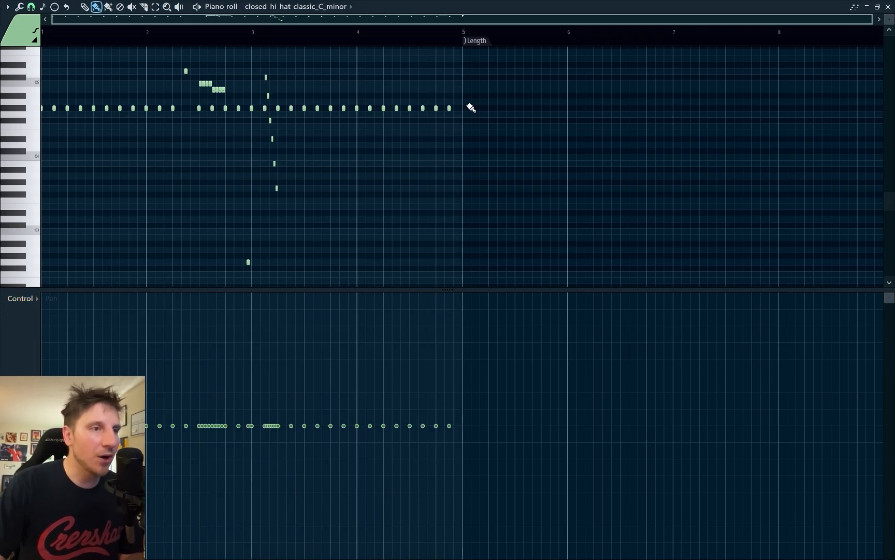
drag(467, 101, 27, 117)
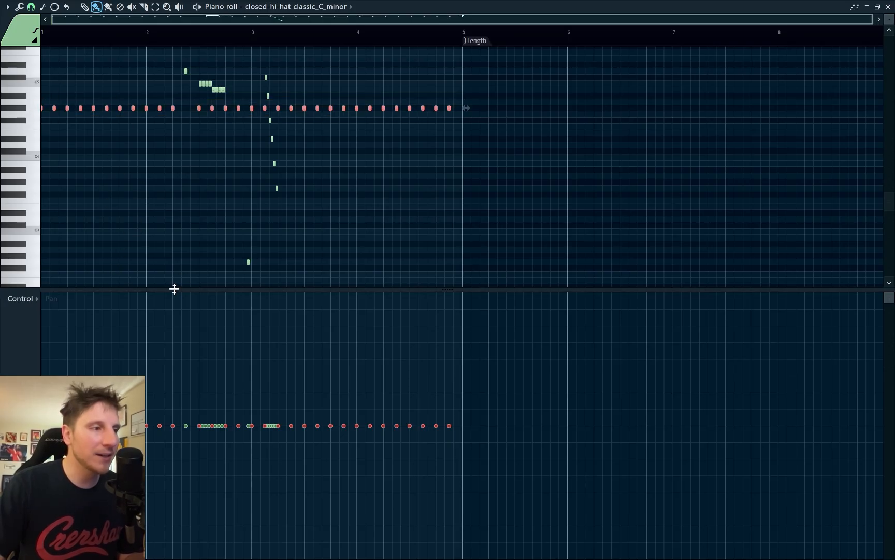
drag(172, 288, 172, 206)
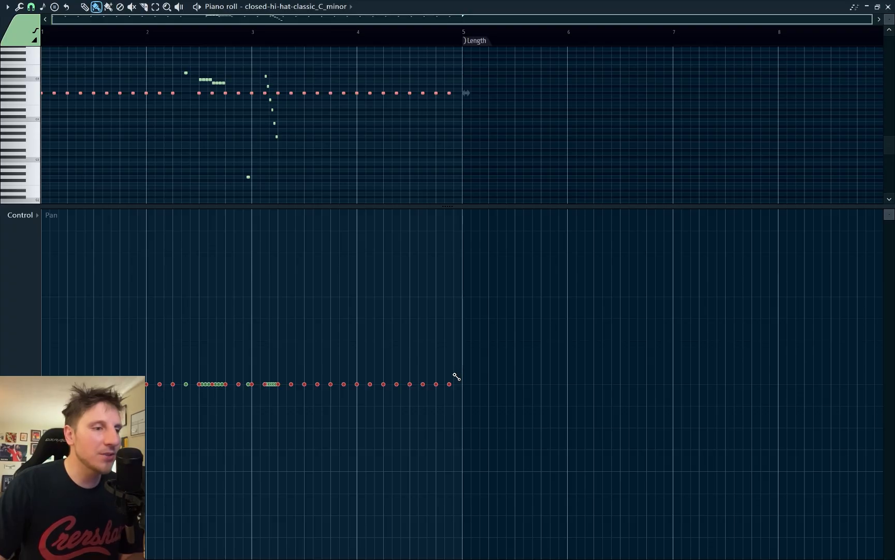
drag(456, 377, 22, 374)
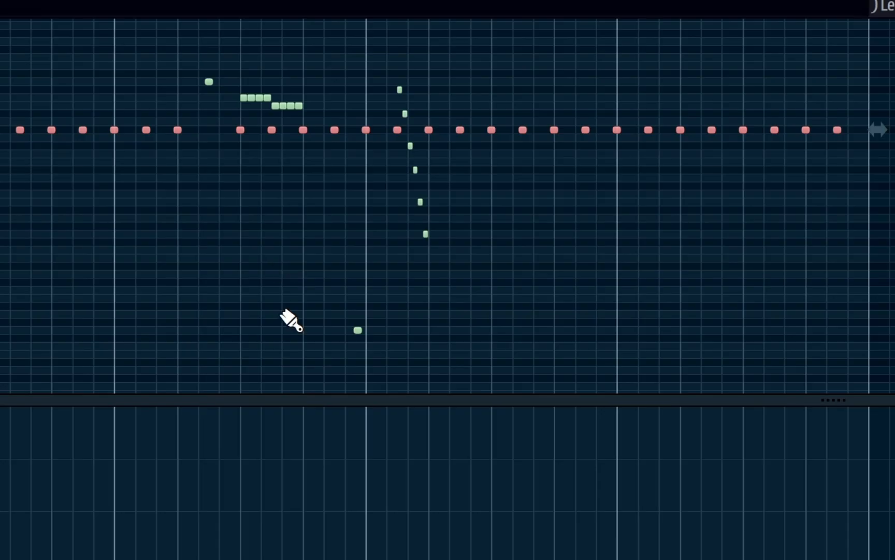
Step: Invert the selection and pan the bar 2 roll left, easing back towards centre, and the bar 3 roll strongly right
key(shift+i)
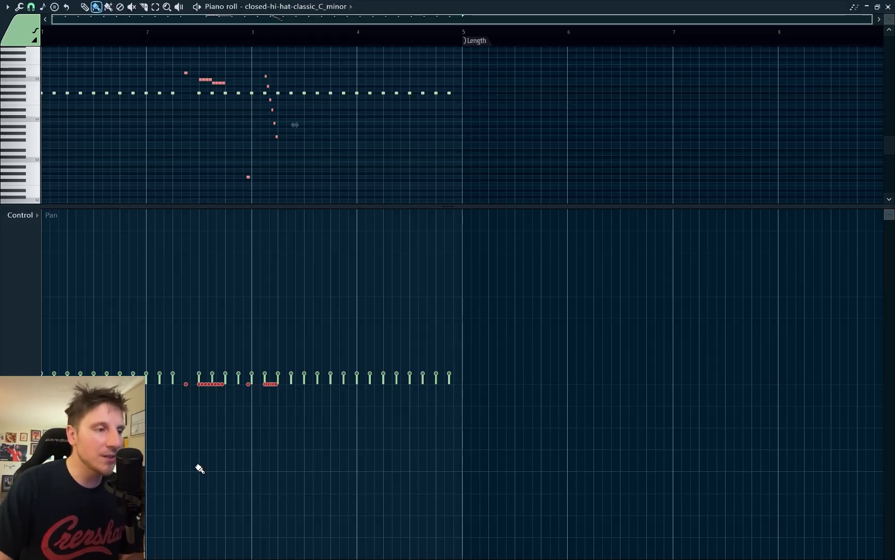
mouse_move(200, 468)
mouse_down()
mouse_move(198, 482)
mouse_move(225, 423)
mouse_up()
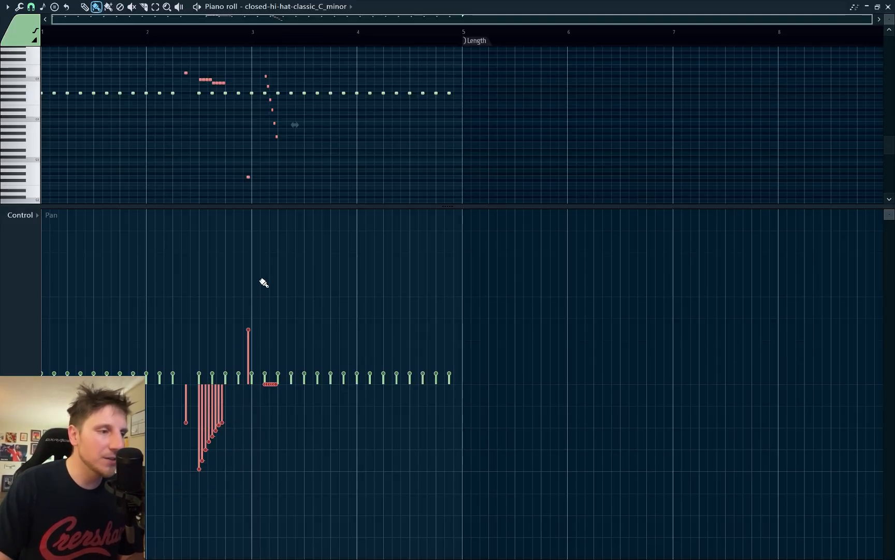
drag(271, 284, 282, 304)
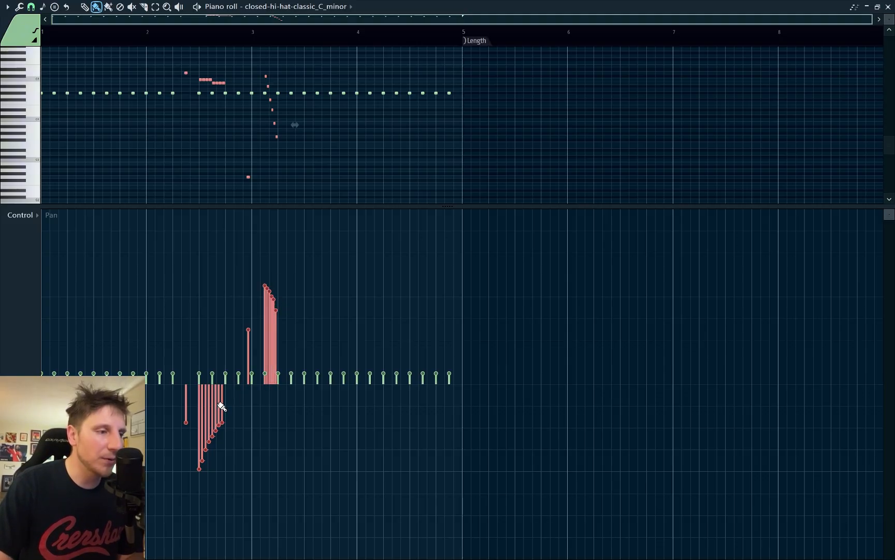
Step: Copy the eight-note roll to around the start of bar 4, raised in pitch with a gap between its halves, and play the pattern
drag(228, 80, 197, 84)
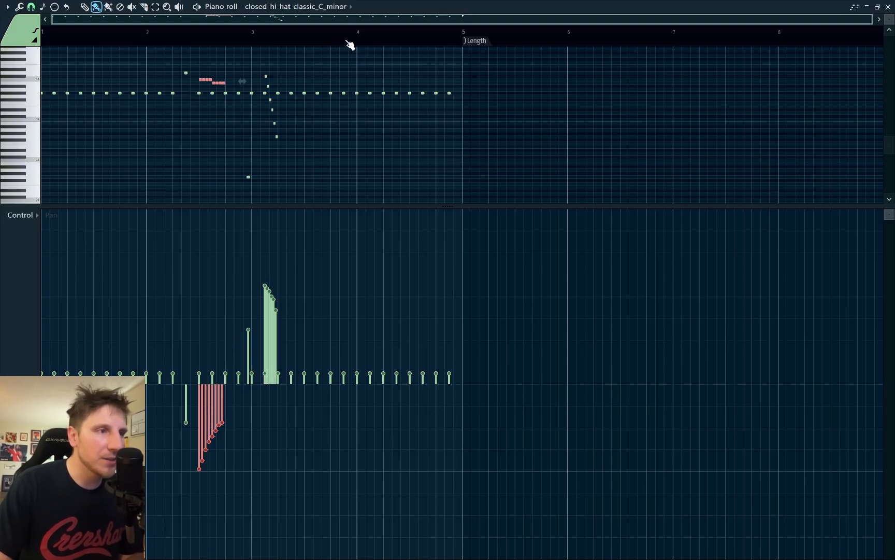
drag(364, 66, 288, 85)
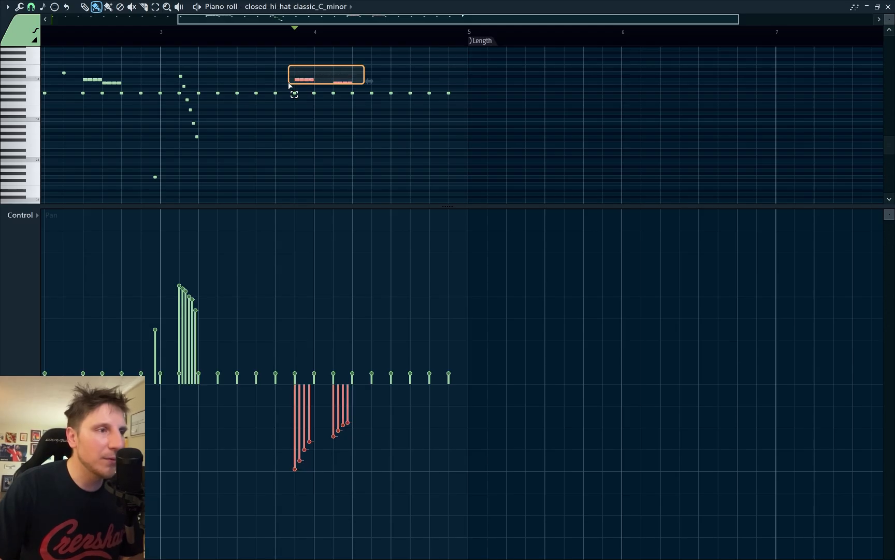
key(shift+Up)
key(shift+Up)
key(shift+Up)
key(shift+Up)
key(shift+Up)
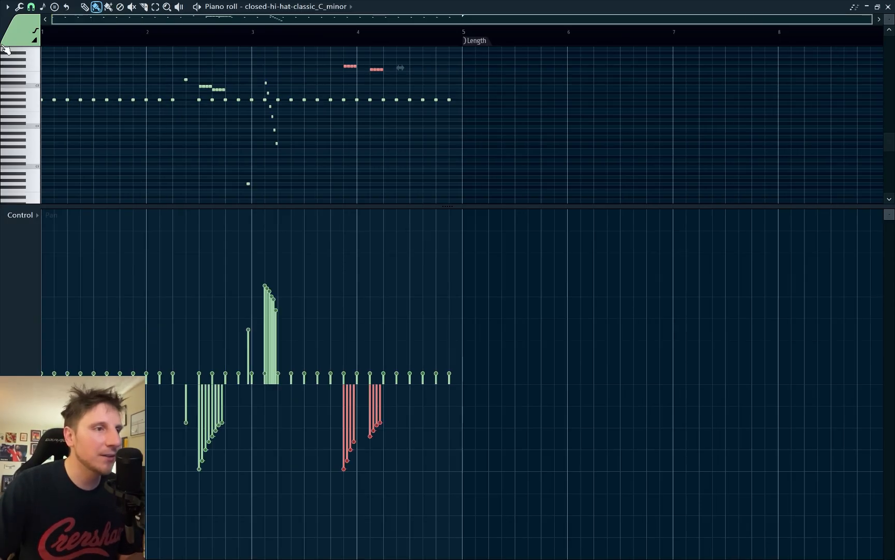
key(space)
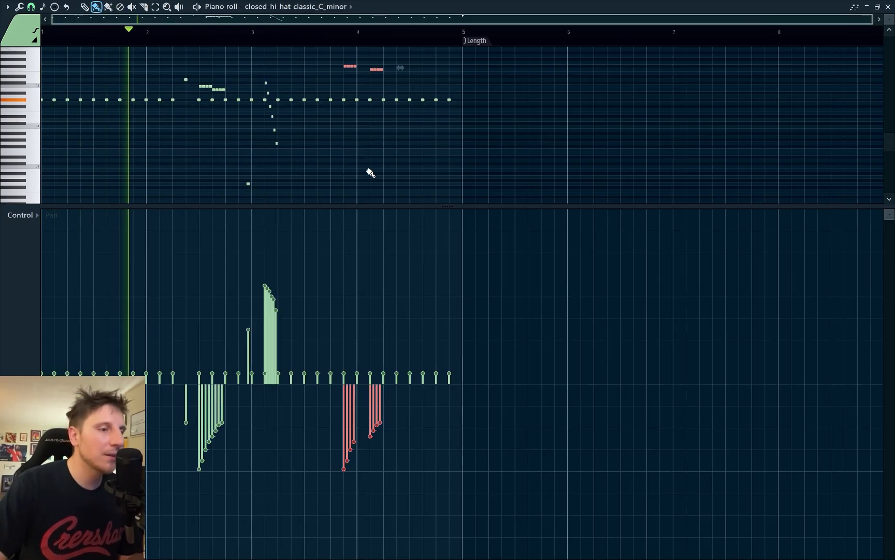